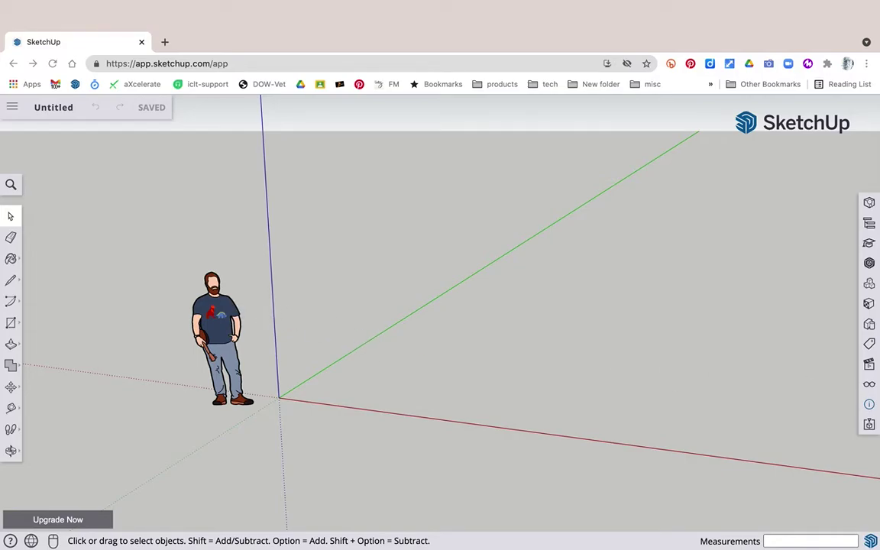
Make the browser full screen and delete the default 2D person figure
{"action": "key", "text": "ctrl+super+f"}
{"action": "left_click", "coordinate": [206, 313]}
{"action": "key", "text": "Delete"}
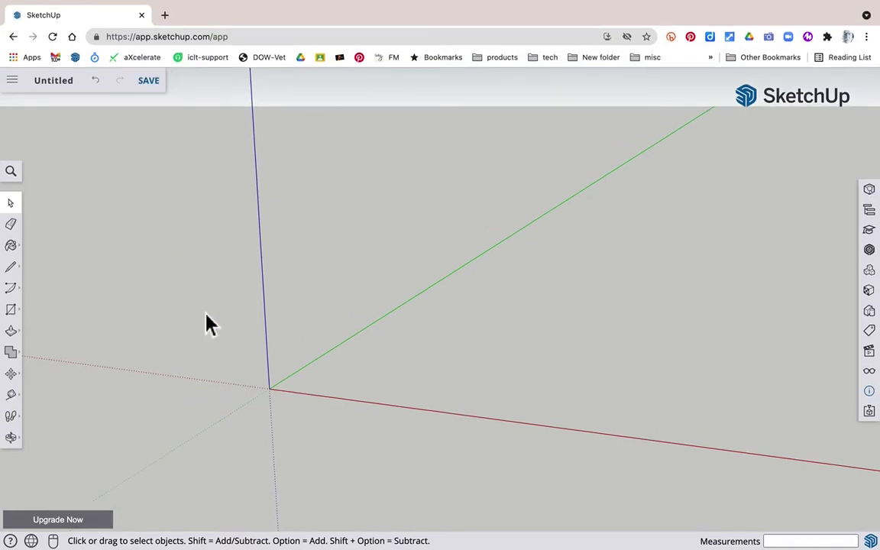
{"action": "left_click", "coordinate": [872, 396]}
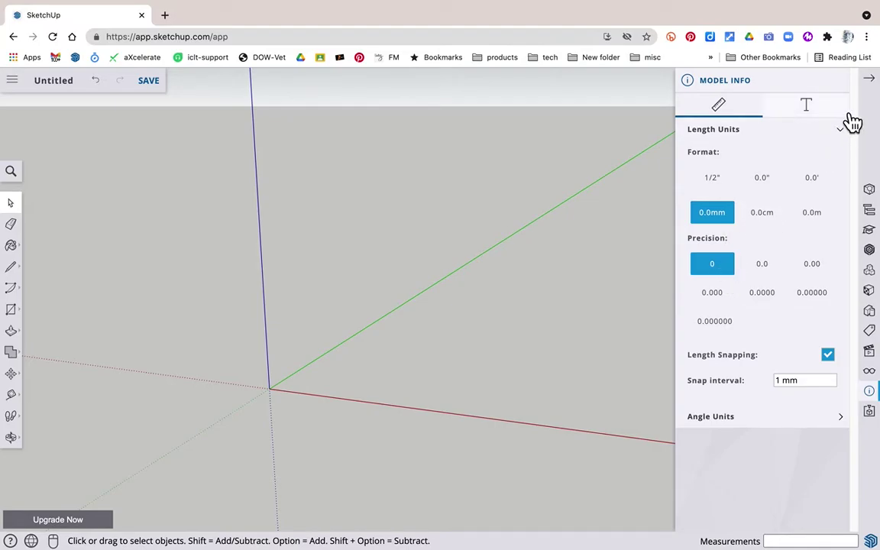
{"action": "left_click", "coordinate": [871, 81]}
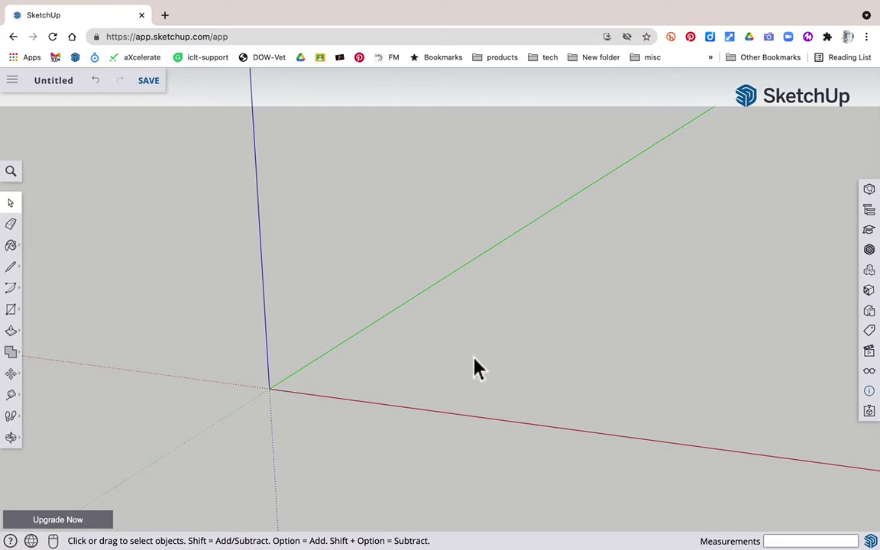
Draw a 200 × 44 mm rectangle from the axes origin and zoom to fit it
{"action": "key", "text": "r"}
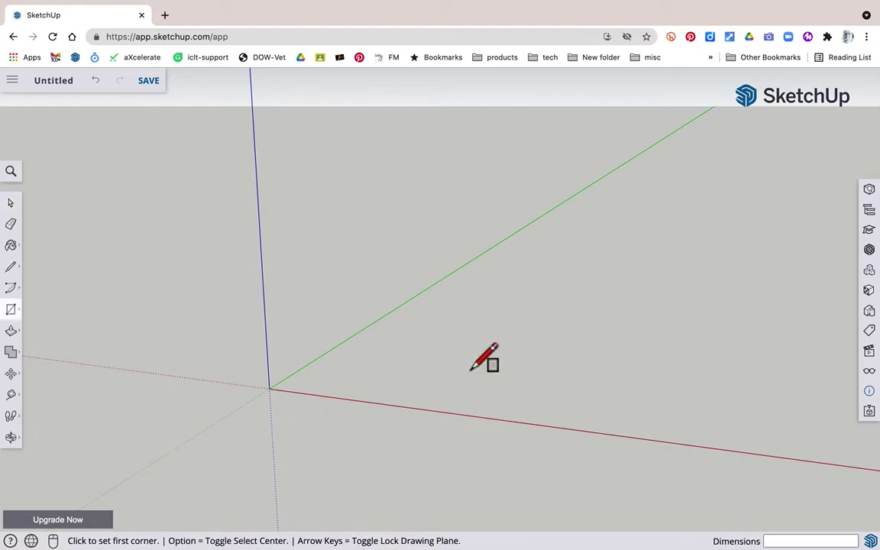
{"action": "left_click", "coordinate": [271, 402]}
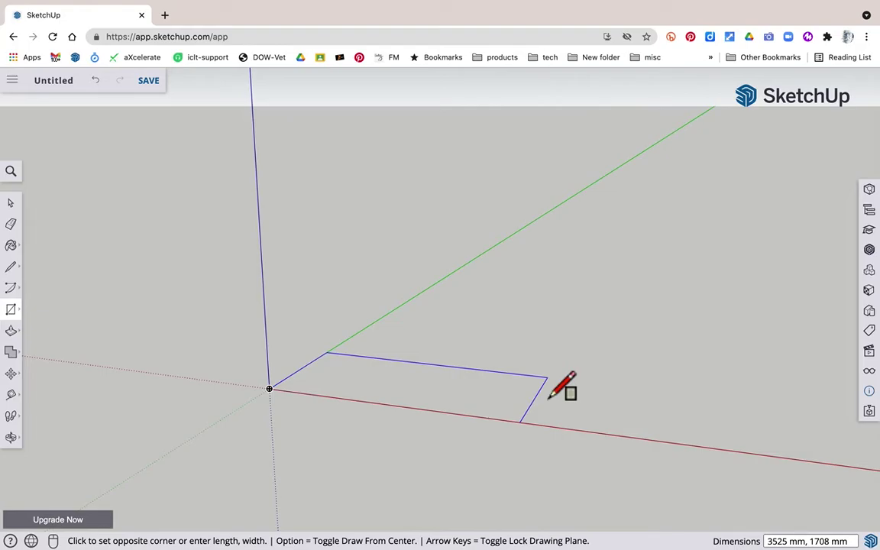
{"action": "type", "text": "200,44"}
{"action": "key", "text": "Return"}
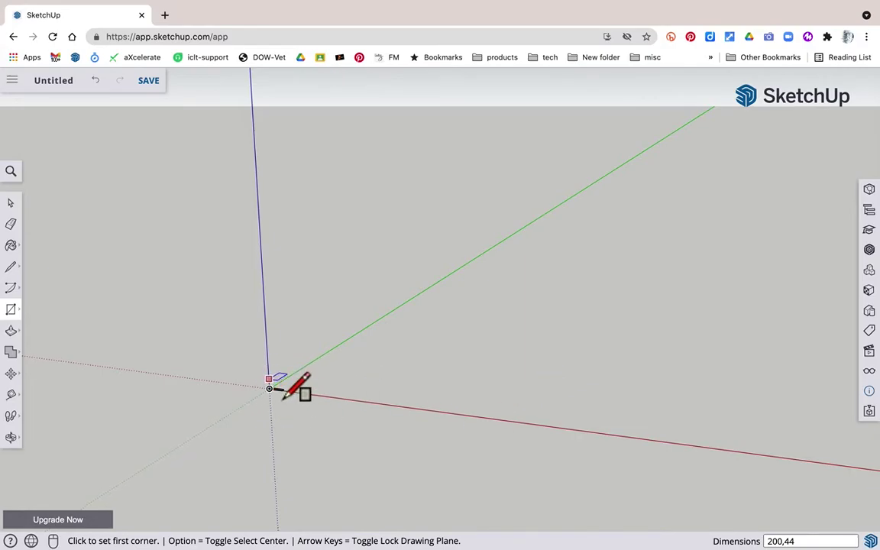
{"action": "key", "text": "shift+z"}
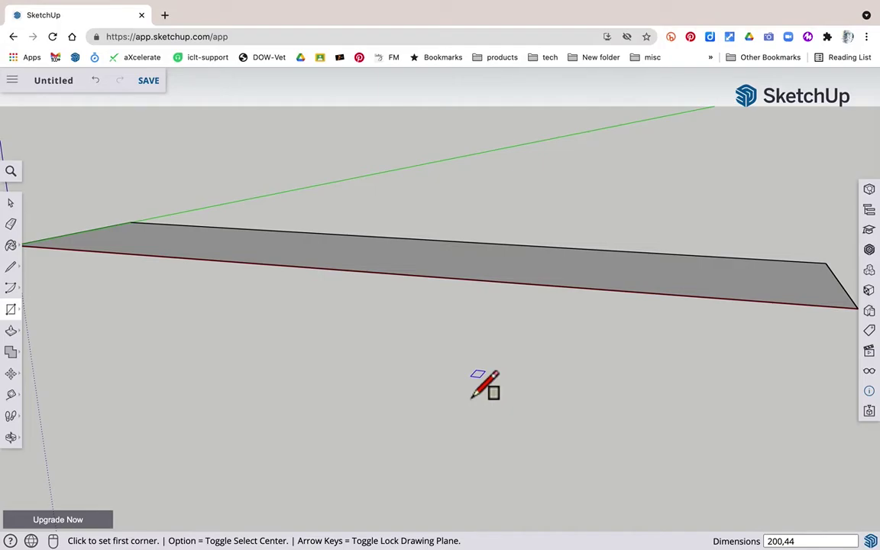
Push-pull the rectangle face up 19 mm into a solid board
{"action": "key", "text": "p"}
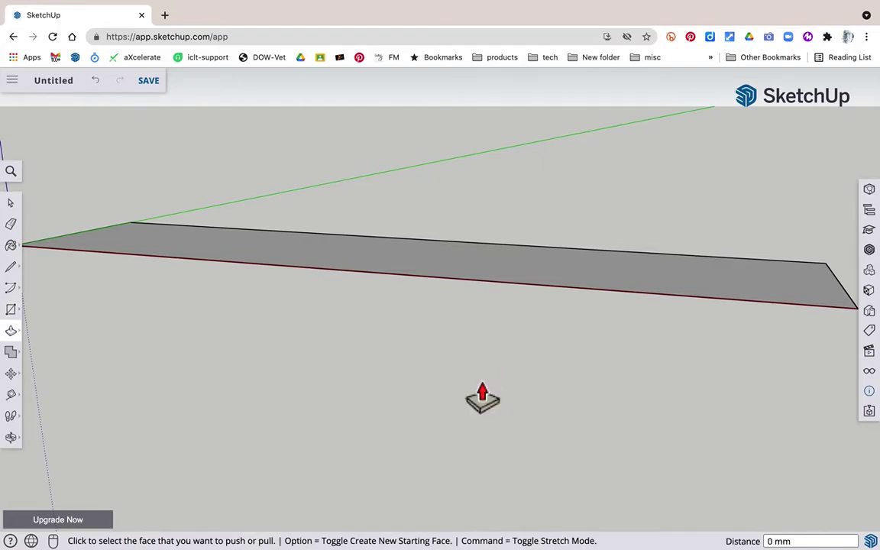
{"action": "left_click", "coordinate": [557, 286]}
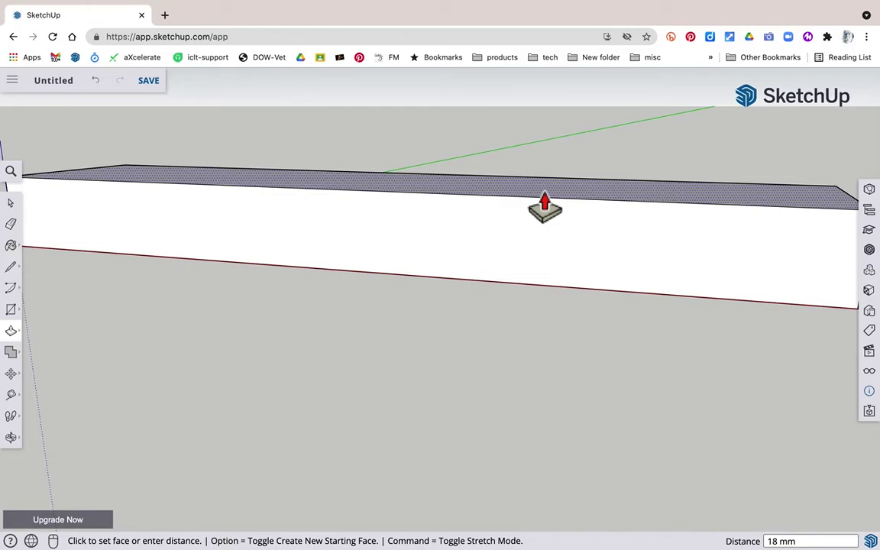
{"action": "type", "text": "19"}
{"action": "key", "text": "Return"}
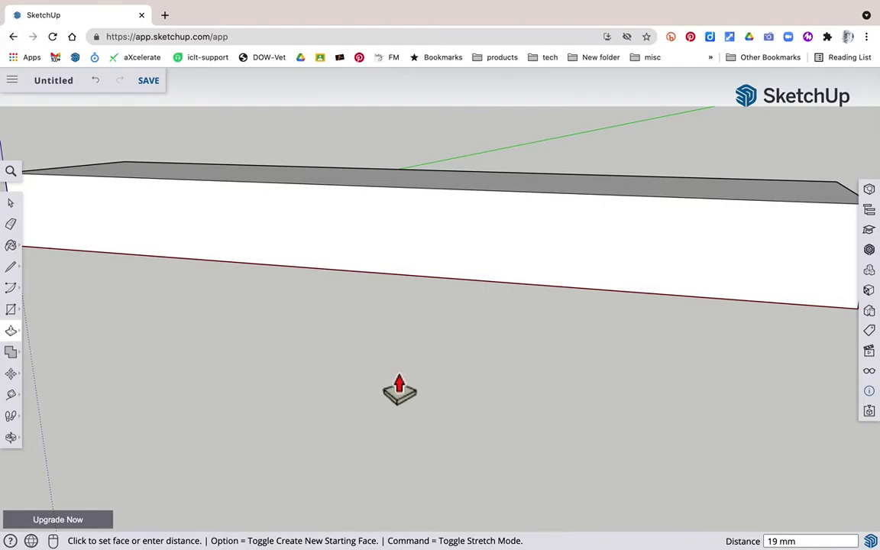
{"action": "key", "text": "o"}
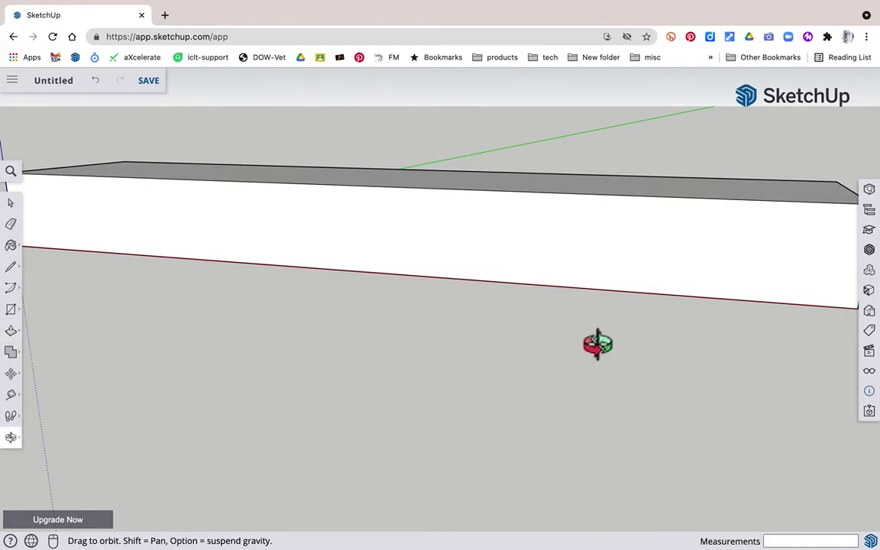
Orbit to an angled view and make the whole box one group
{"action": "left_click_drag", "start_coordinate": [597, 345], "coordinate": [361, 389]}
{"action": "left_click_drag", "start_coordinate": [340, 357], "coordinate": [330, 366]}
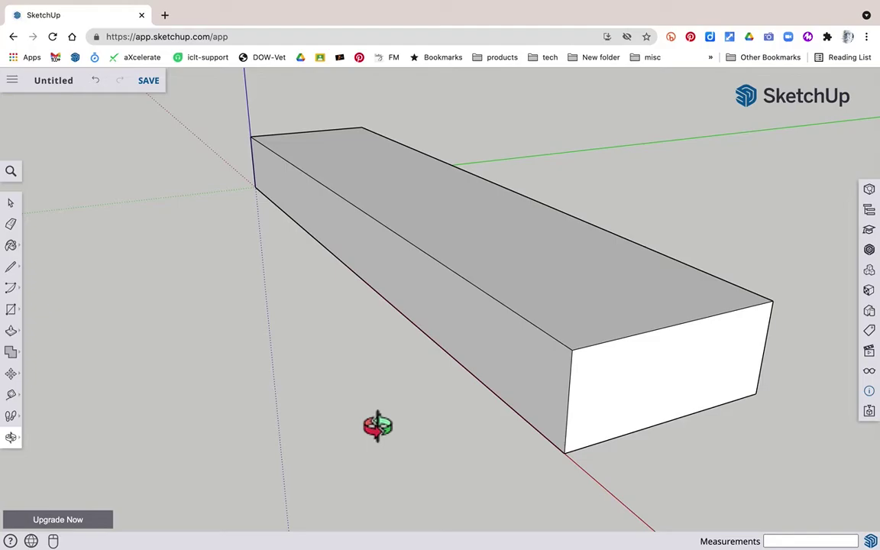
{"action": "key", "text": "space"}
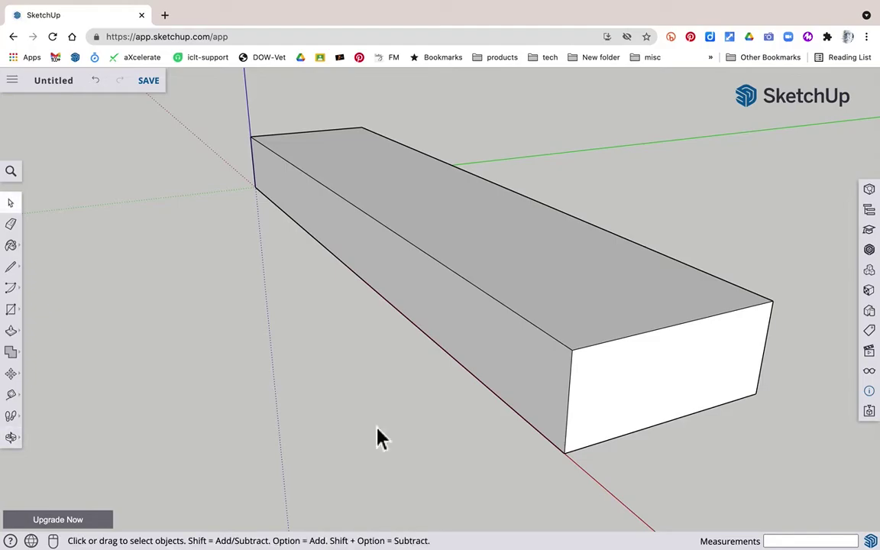
{"action": "triple_click", "coordinate": [582, 310]}
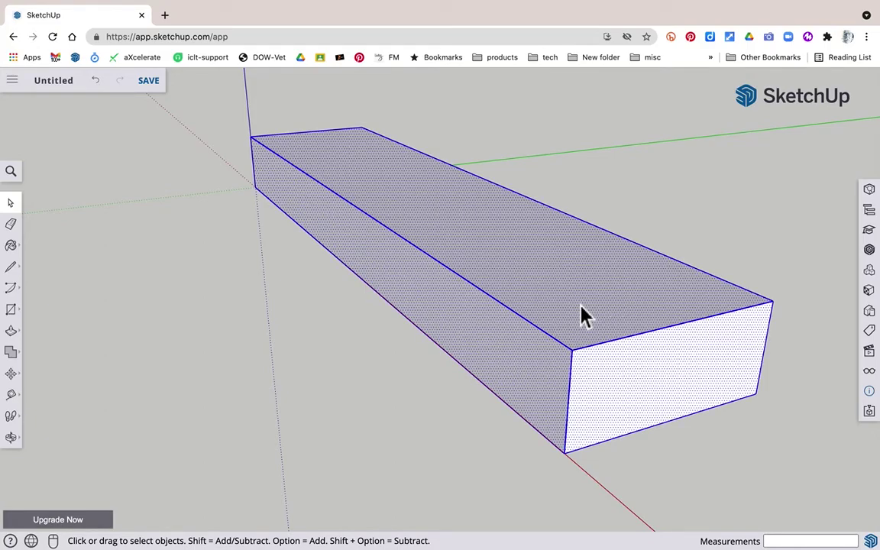
{"action": "right_click", "coordinate": [582, 312]}
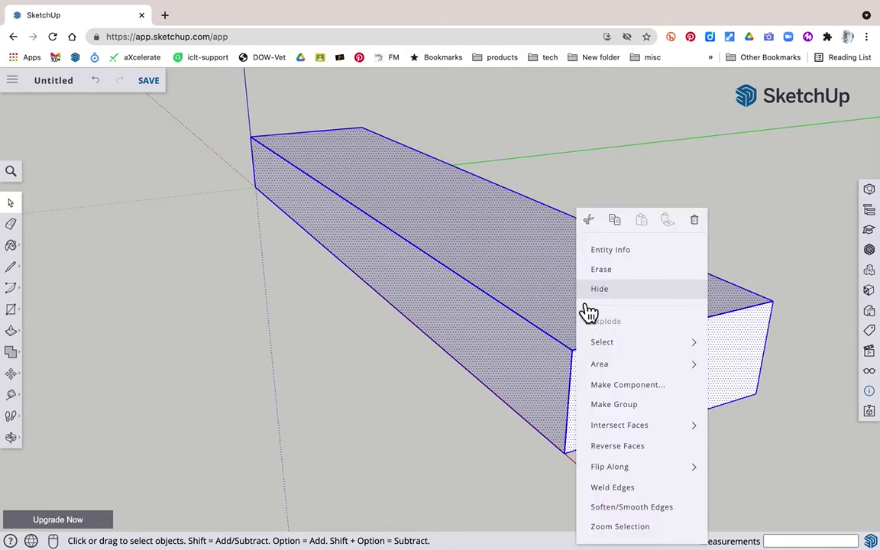
{"action": "left_click", "coordinate": [634, 406]}
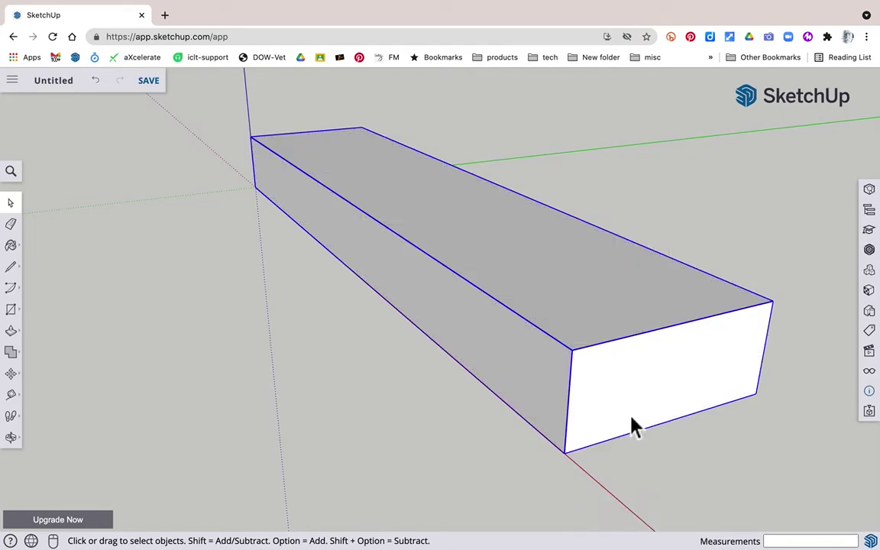
Check that the box selects as a single group, then clear the selection
{"action": "left_click", "coordinate": [310, 425]}
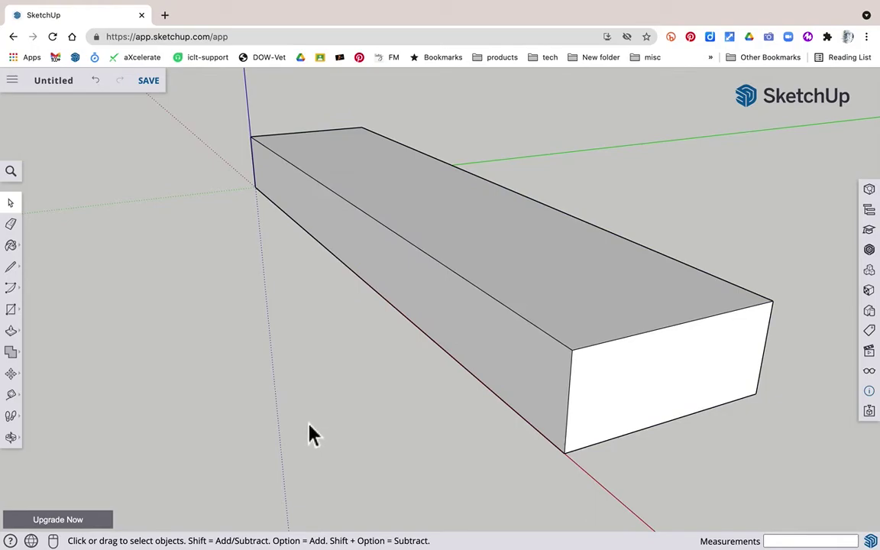
{"action": "left_click", "coordinate": [482, 359]}
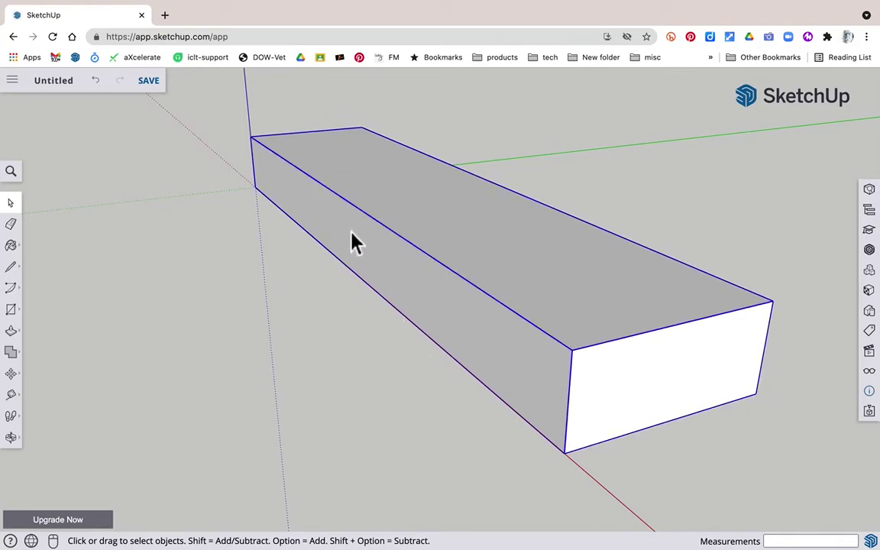
{"action": "left_click", "coordinate": [336, 421]}
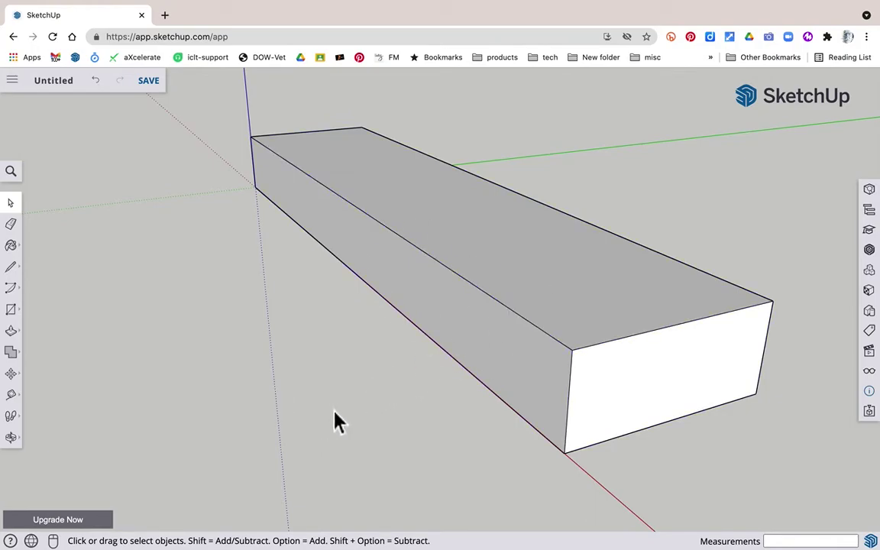
{"action": "left_click", "coordinate": [481, 359]}
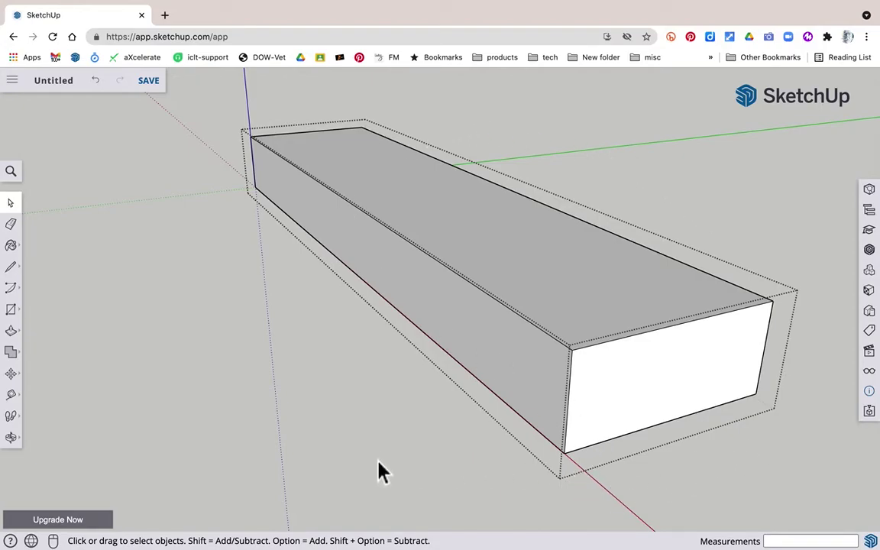
{"action": "left_click", "coordinate": [461, 501]}
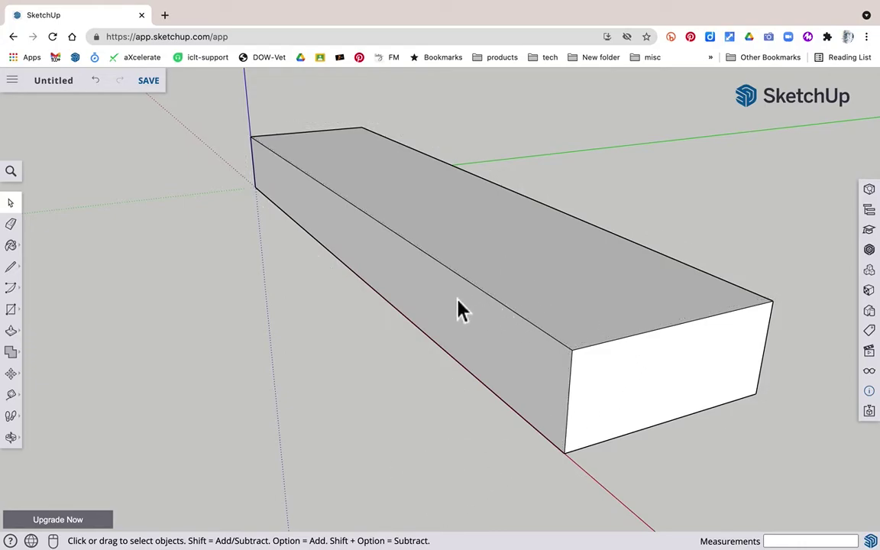
Place Tape Measure guides 44 mm from the front top edge and 6 mm below the end's top edge
{"action": "key", "text": "t"}
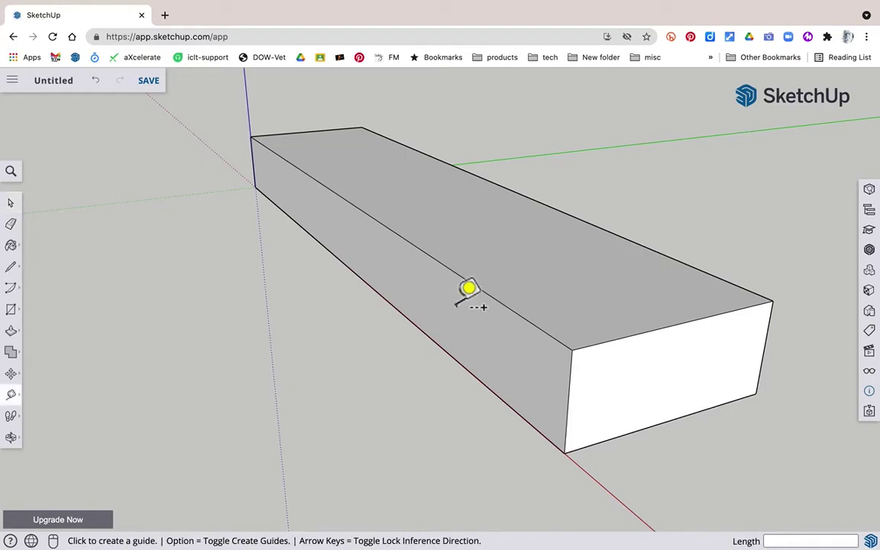
{"action": "left_click", "coordinate": [714, 315]}
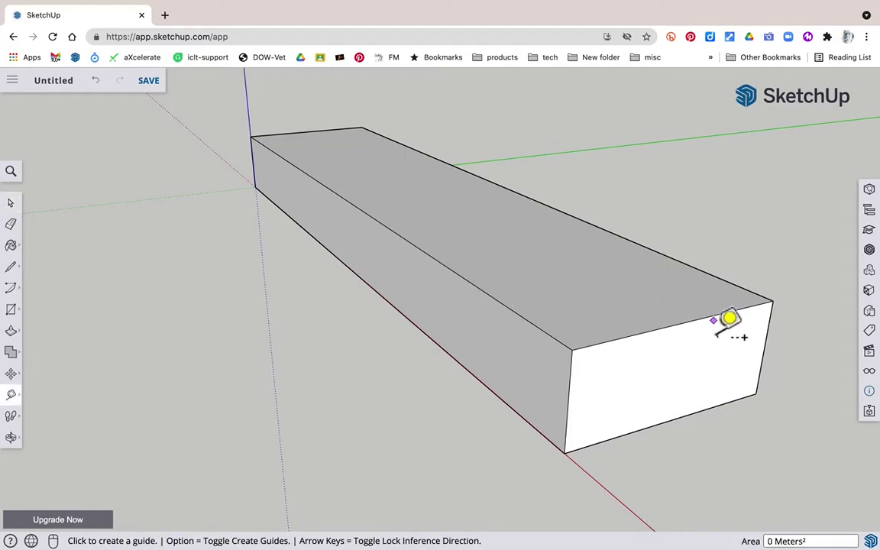
{"action": "left_click", "coordinate": [730, 316]}
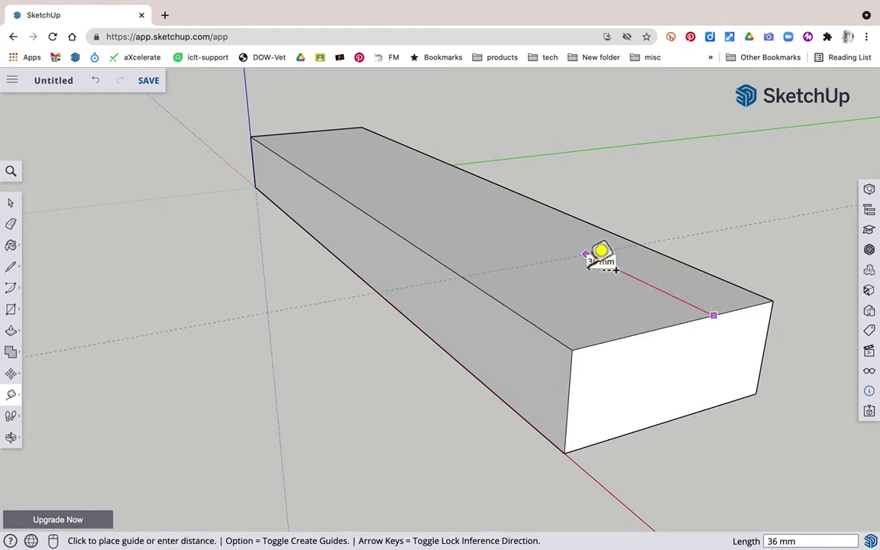
{"action": "type", "text": "44"}
{"action": "key", "text": "Return"}
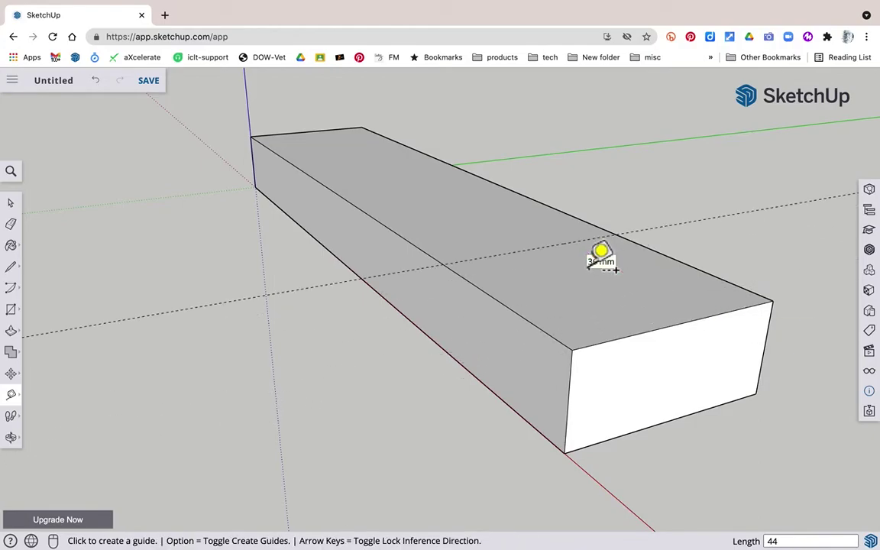
{"action": "left_click", "coordinate": [693, 320]}
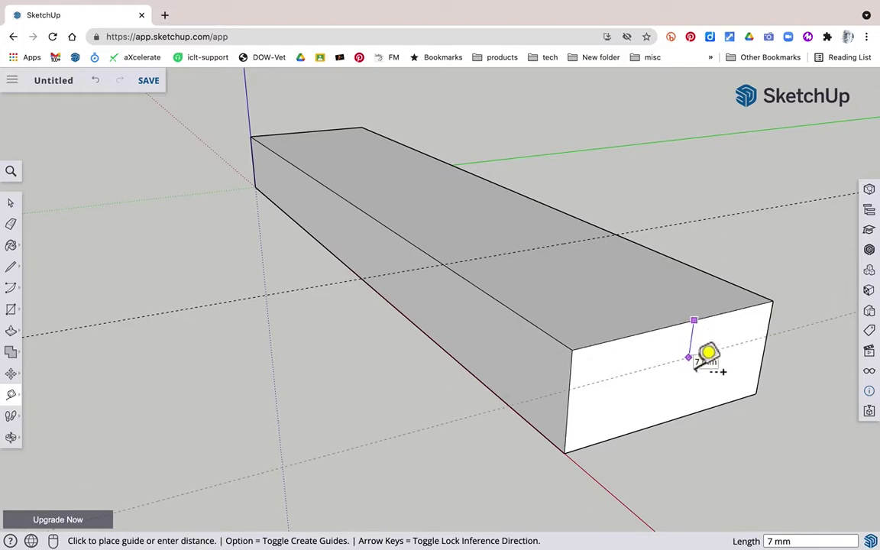
{"action": "type", "text": "6"}
{"action": "key", "text": "Return"}
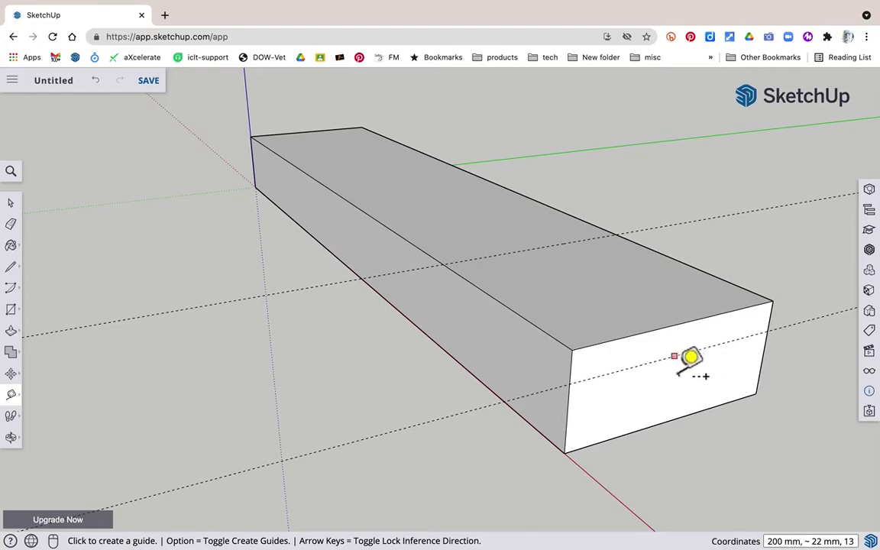
{"action": "left_click", "coordinate": [666, 421]}
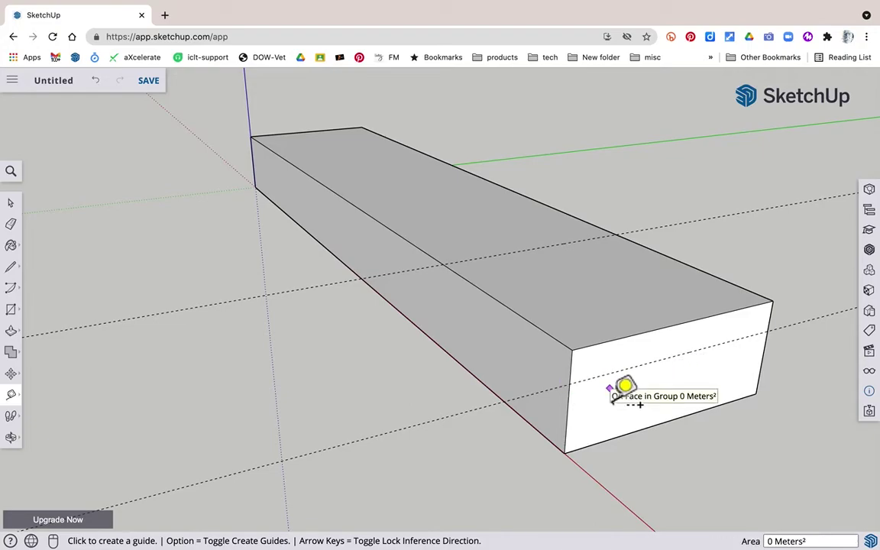
Draw a 7 × 44 mm rectangle from the end face's left edge, redoing a misplaced first attempt
{"action": "key", "text": "space"}
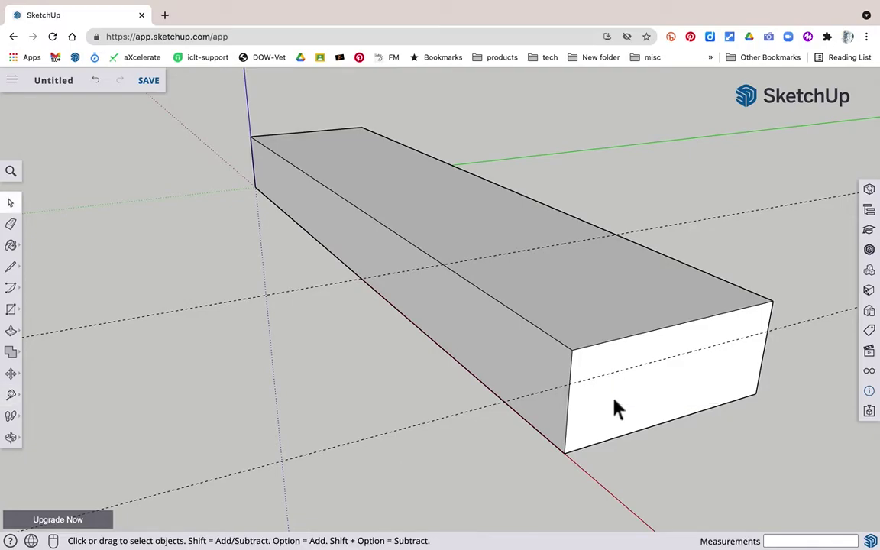
{"action": "left_click", "coordinate": [578, 326]}
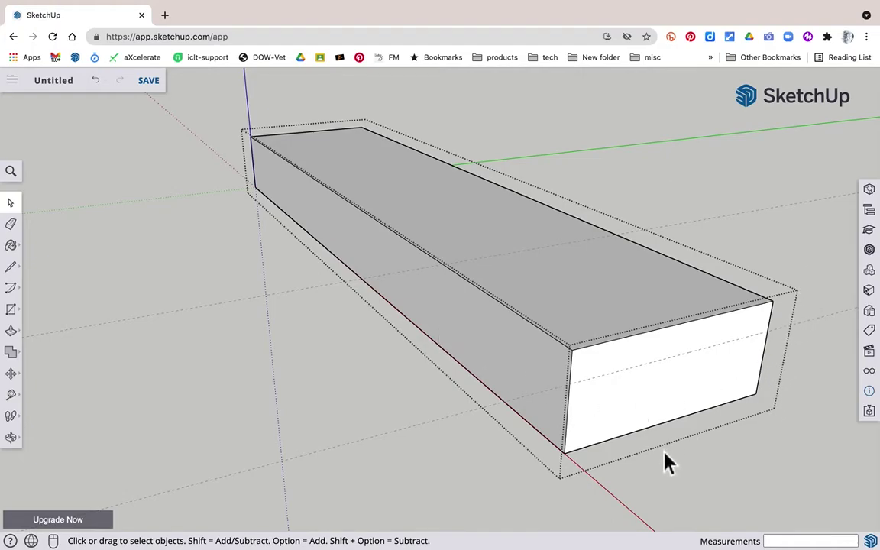
{"action": "key", "text": "r"}
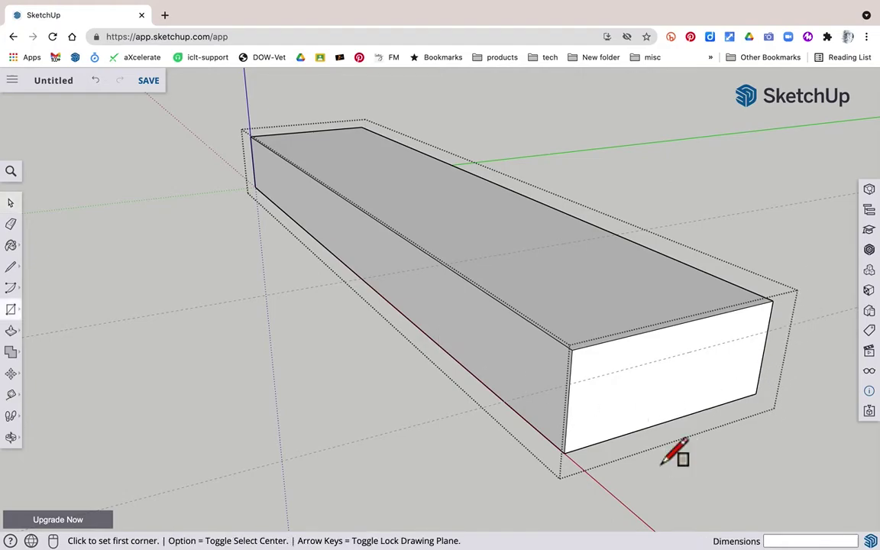
{"action": "left_click", "coordinate": [767, 333]}
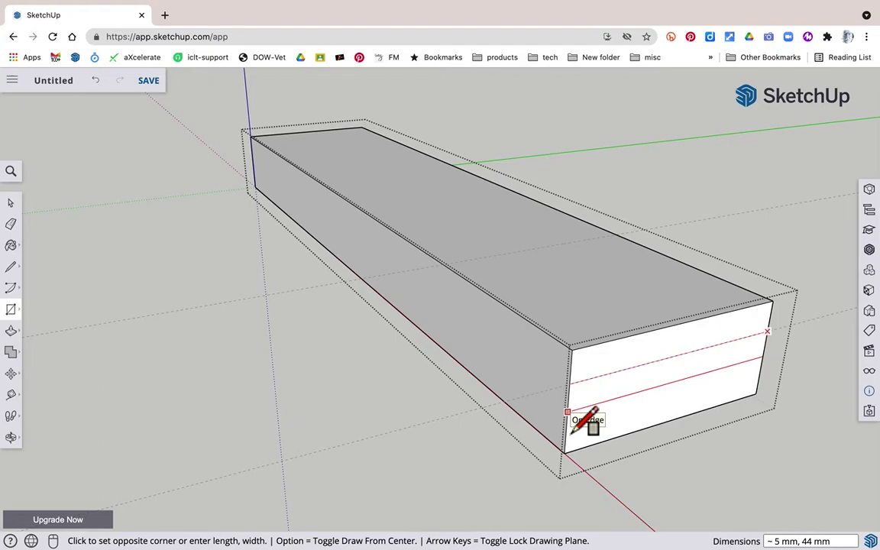
{"action": "type", "text": "7,44"}
{"action": "key", "text": "Return"}
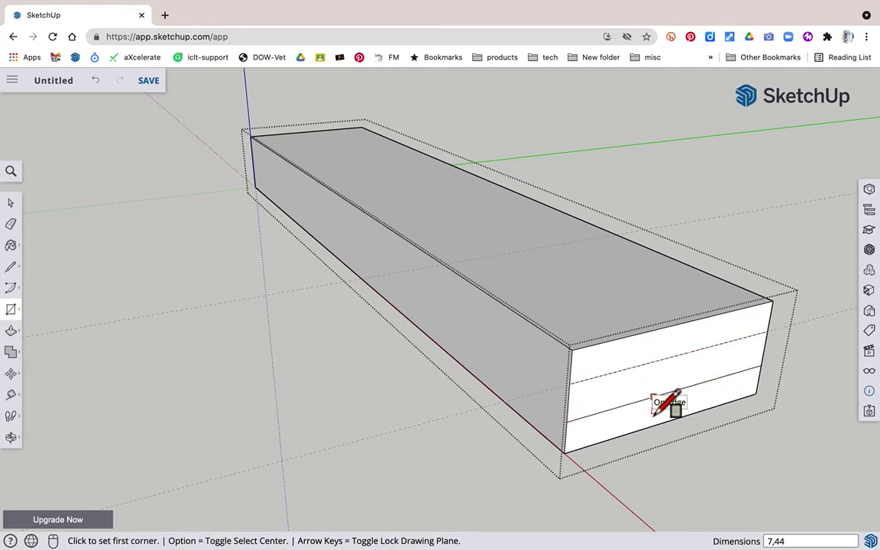
{"action": "key", "text": "super+z"}
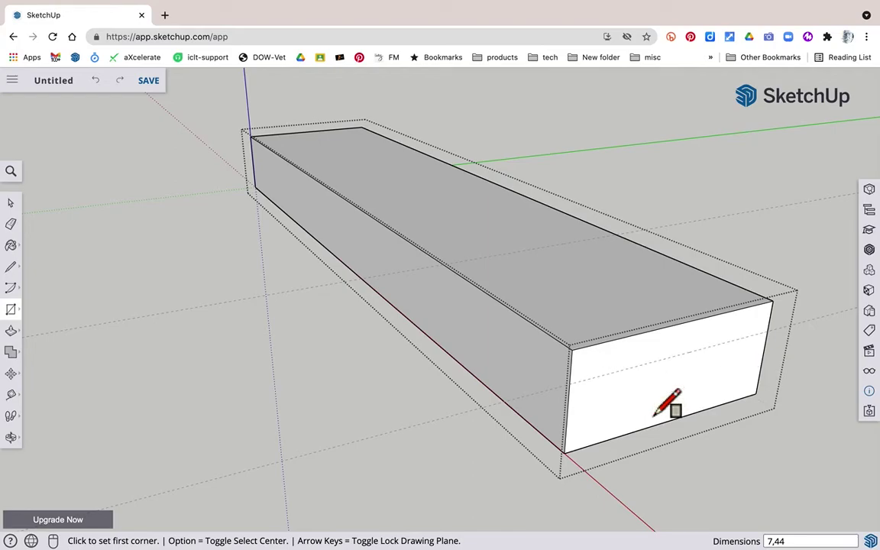
{"action": "left_click", "coordinate": [569, 382]}
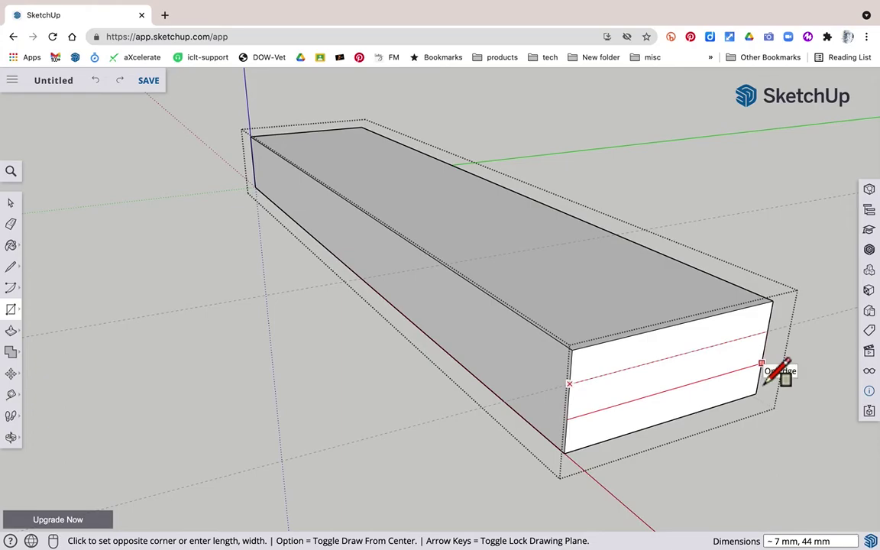
{"action": "type", "text": "7,44"}
{"action": "key", "text": "Return"}
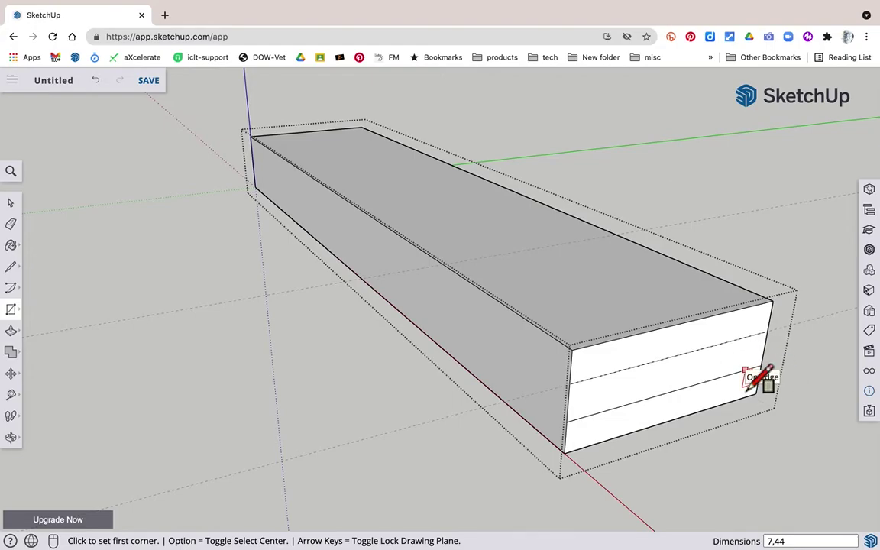
Push the middle strip 44 mm into the block and exit the group
{"action": "key", "text": "p"}
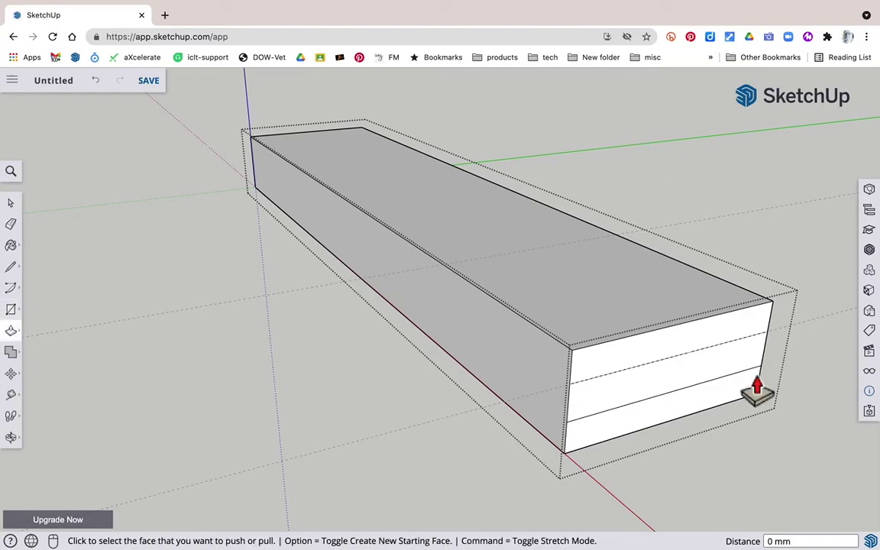
{"action": "left_click", "coordinate": [638, 404]}
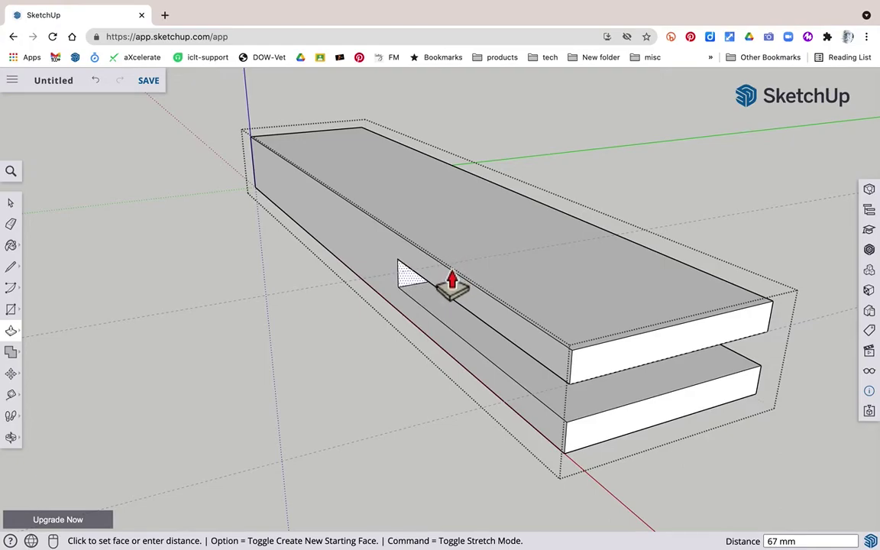
{"action": "left_click", "coordinate": [449, 285]}
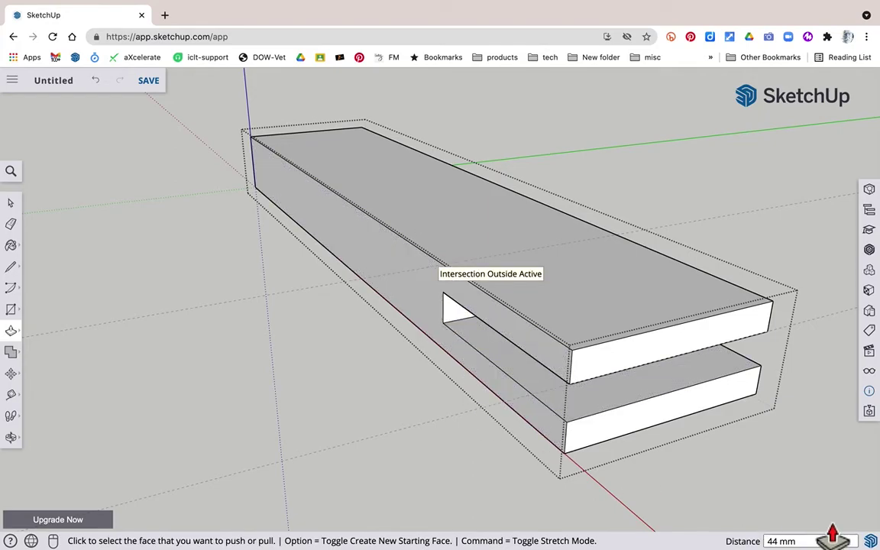
{"action": "key", "text": "space"}
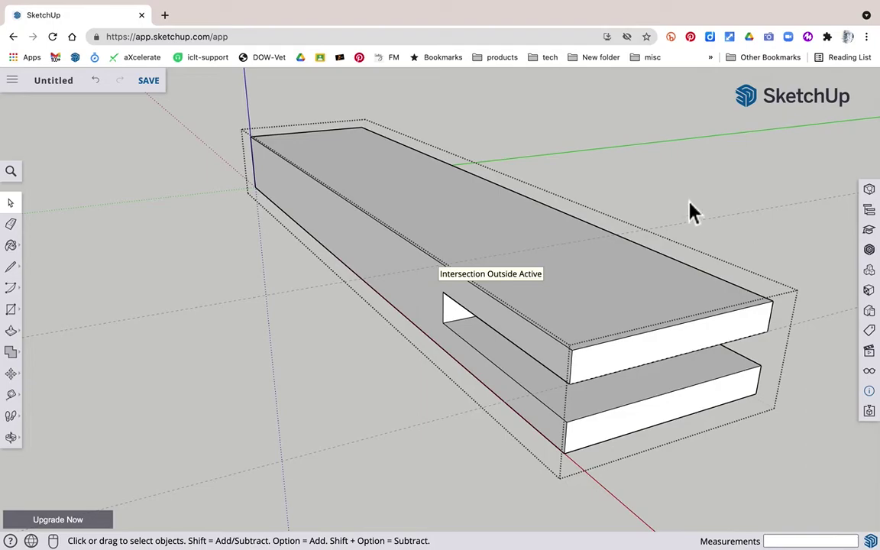
{"action": "left_click", "coordinate": [722, 202]}
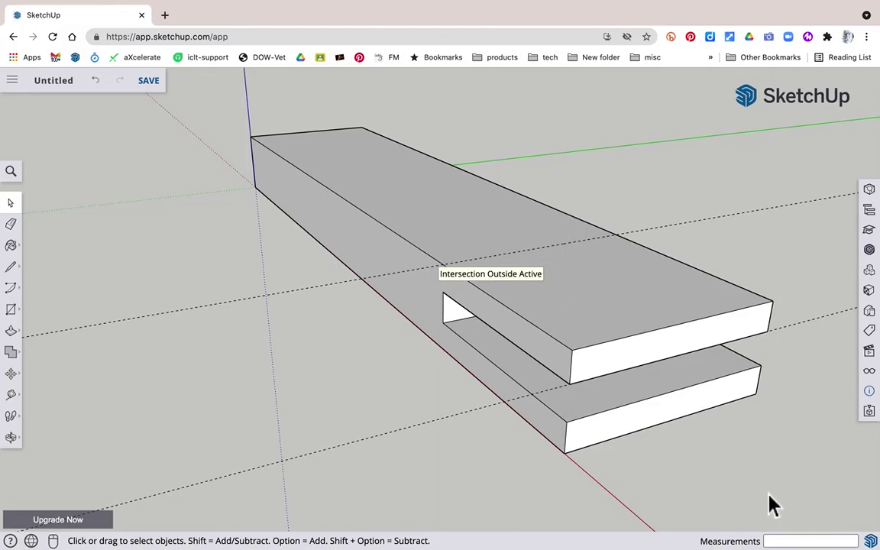
Draw a second 200 × 44 mm rectangle at the block's bottom corner and raise it 19 mm
{"action": "key", "text": "r"}
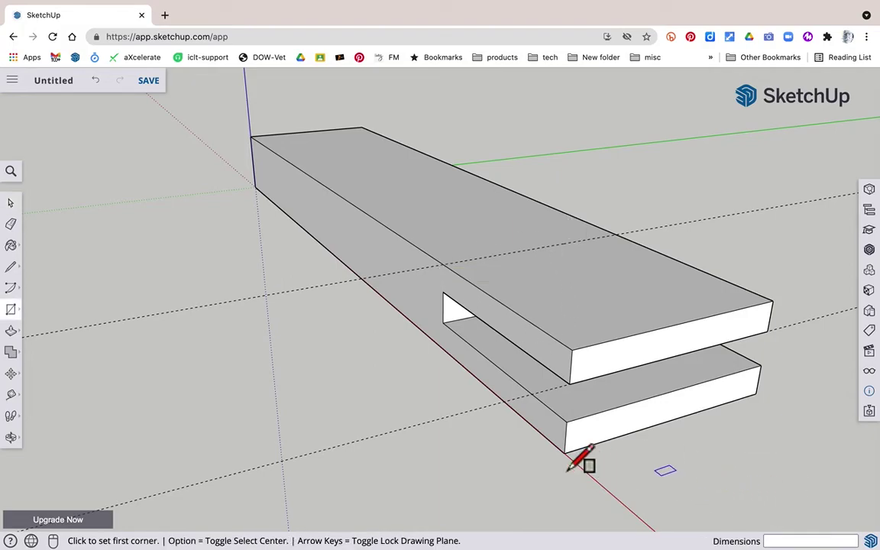
{"action": "left_click", "coordinate": [567, 468]}
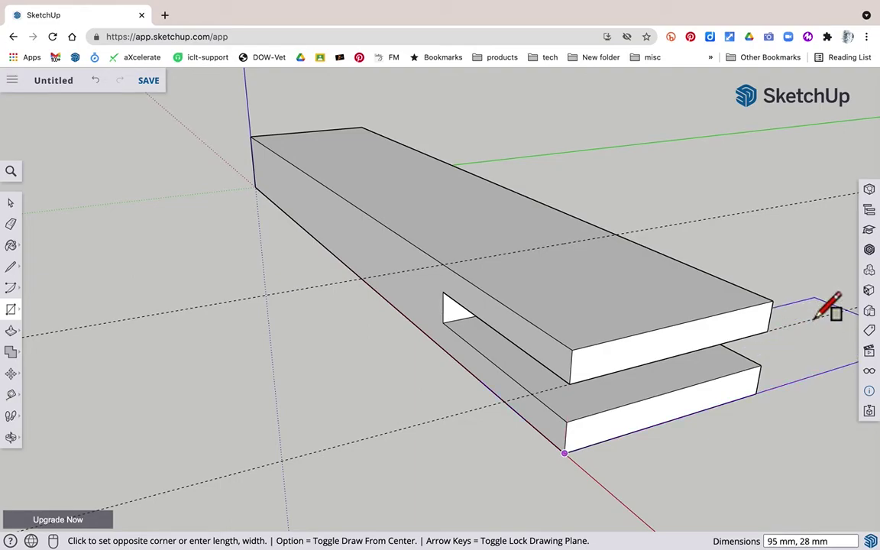
{"action": "type", "text": "200,44"}
{"action": "key", "text": "Return"}
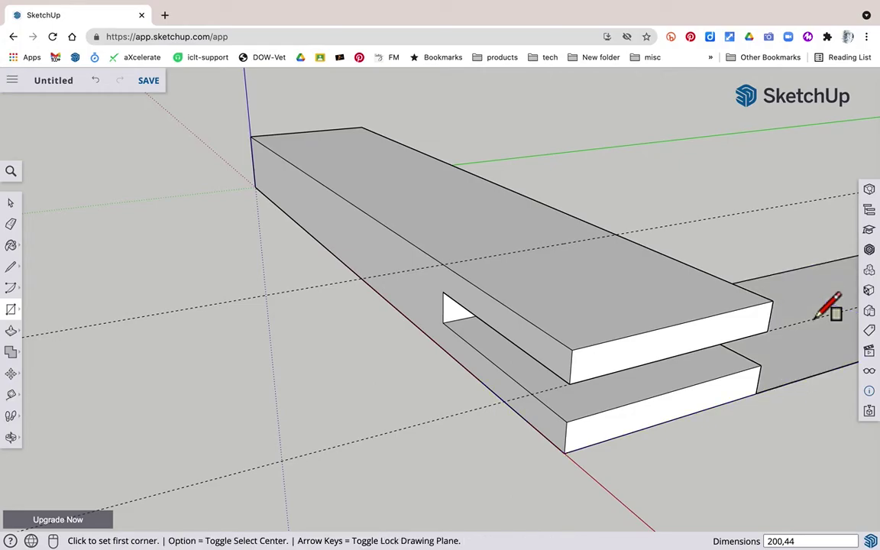
{"action": "key", "text": "p"}
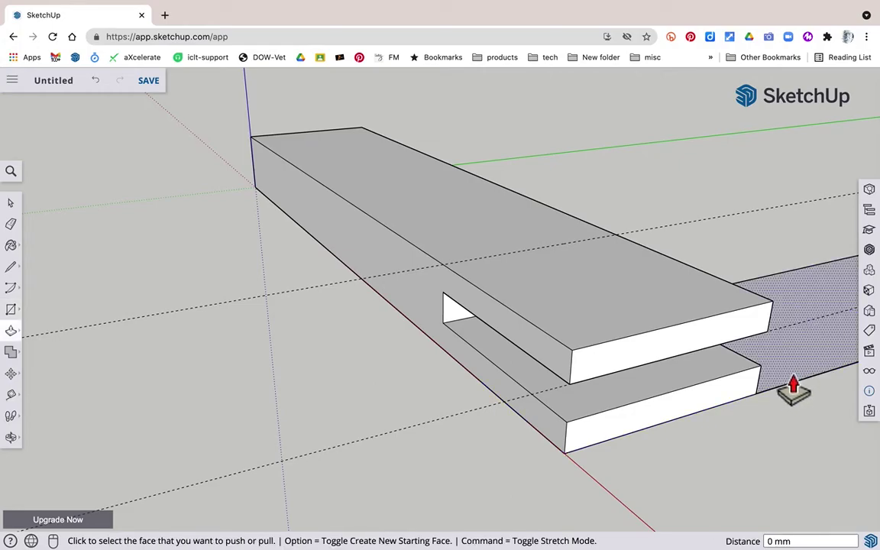
{"action": "left_click", "coordinate": [793, 390]}
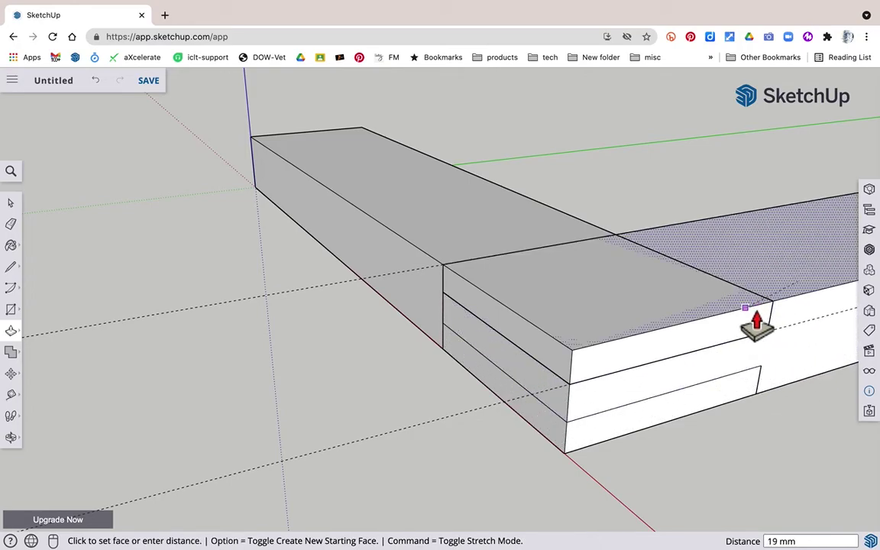
{"action": "left_click", "coordinate": [757, 324]}
Make the new 19 mm block its own group and clear the selection
{"action": "key", "text": "space"}
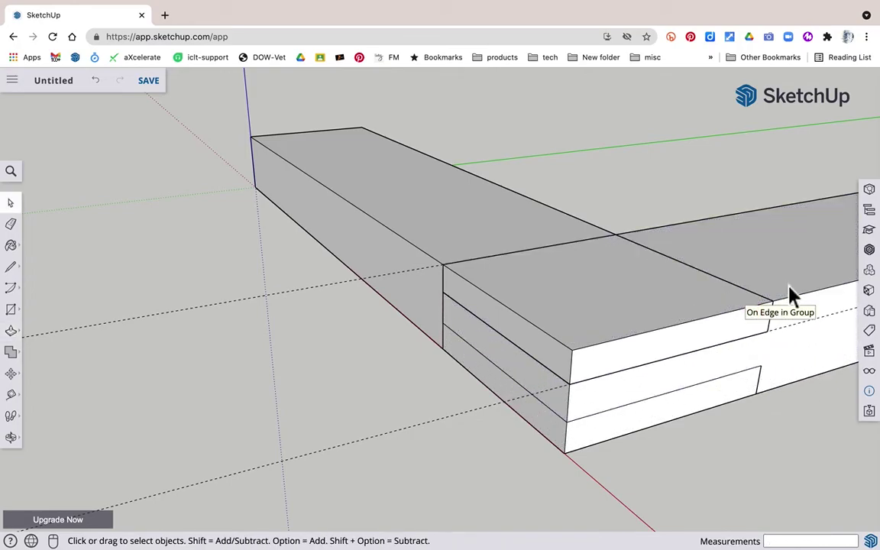
{"action": "triple_click", "coordinate": [789, 286]}
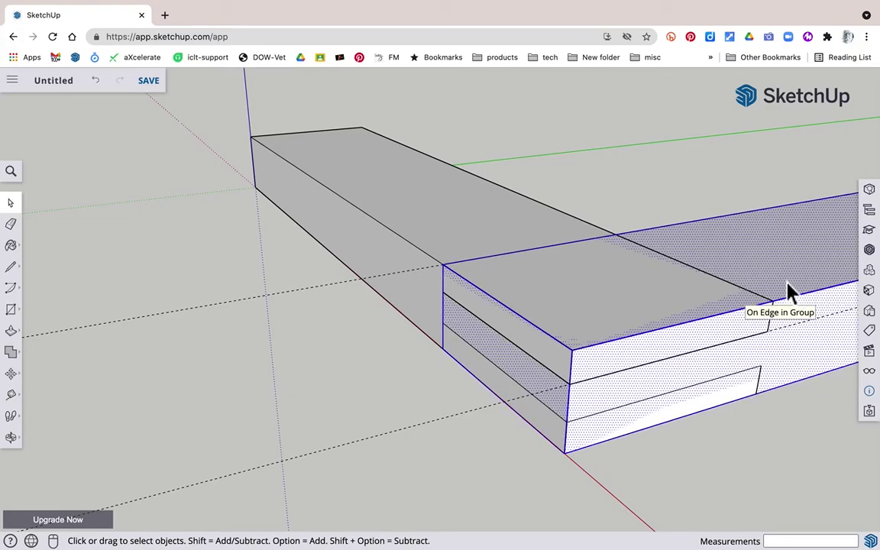
{"action": "right_click", "coordinate": [788, 289]}
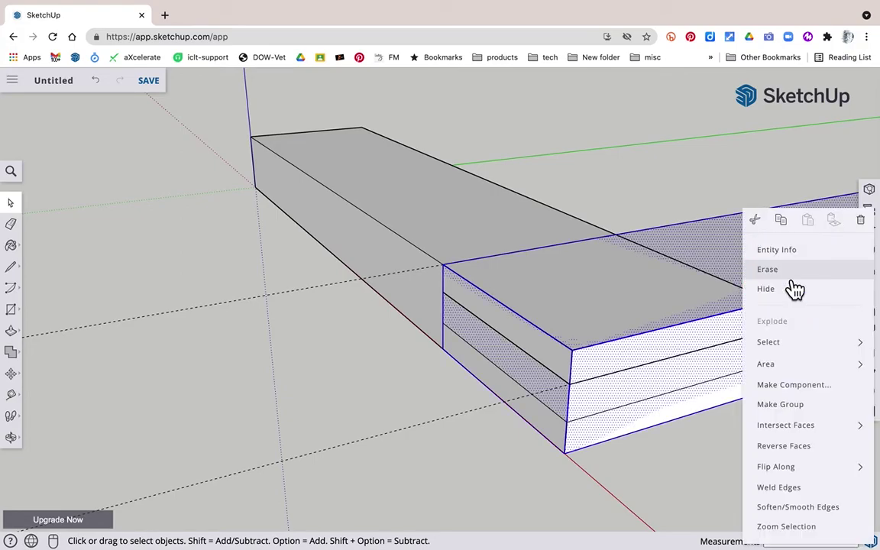
{"action": "left_click", "coordinate": [804, 407]}
{"action": "left_click", "coordinate": [730, 494]}
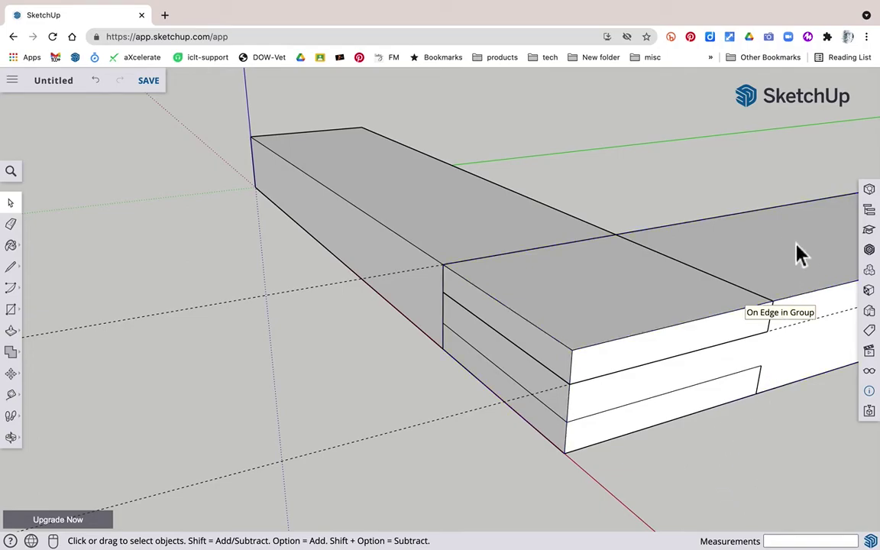
In the lower block's group, line off the top 44 mm from the end and push it down 6 mm
{"action": "double_click", "coordinate": [768, 269]}
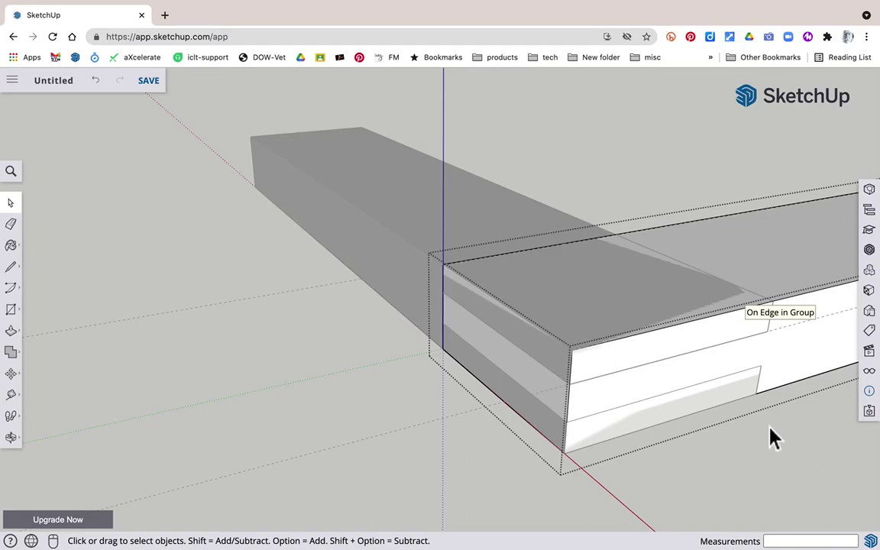
{"action": "key", "text": "l"}
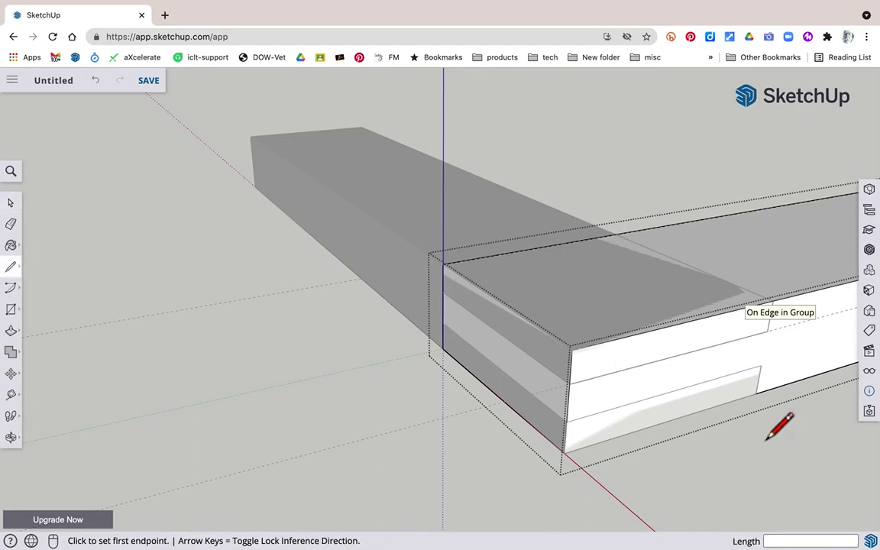
{"action": "left_click", "coordinate": [617, 235]}
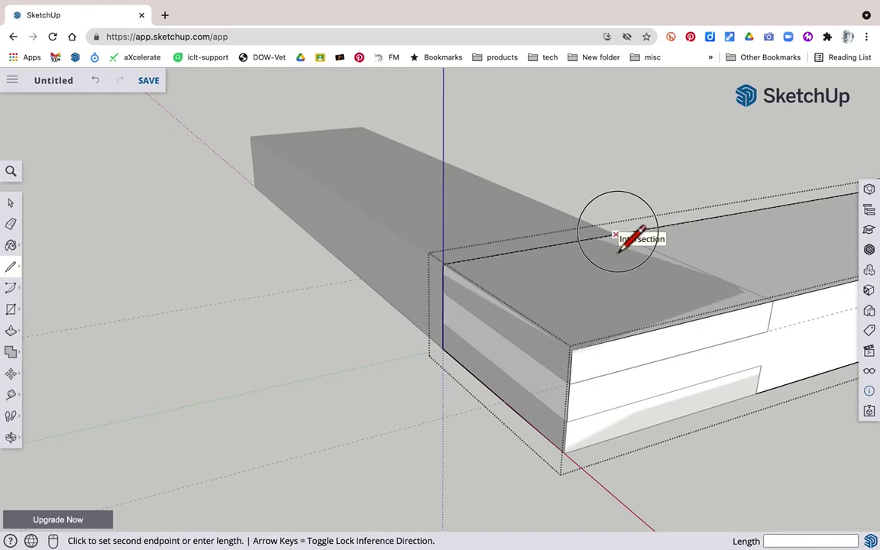
{"action": "left_click", "coordinate": [773, 302]}
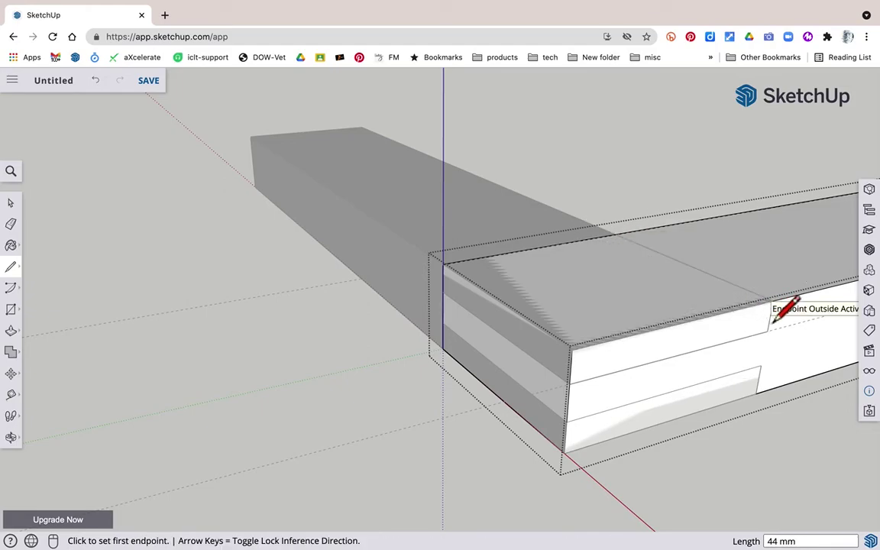
{"action": "key", "text": "p"}
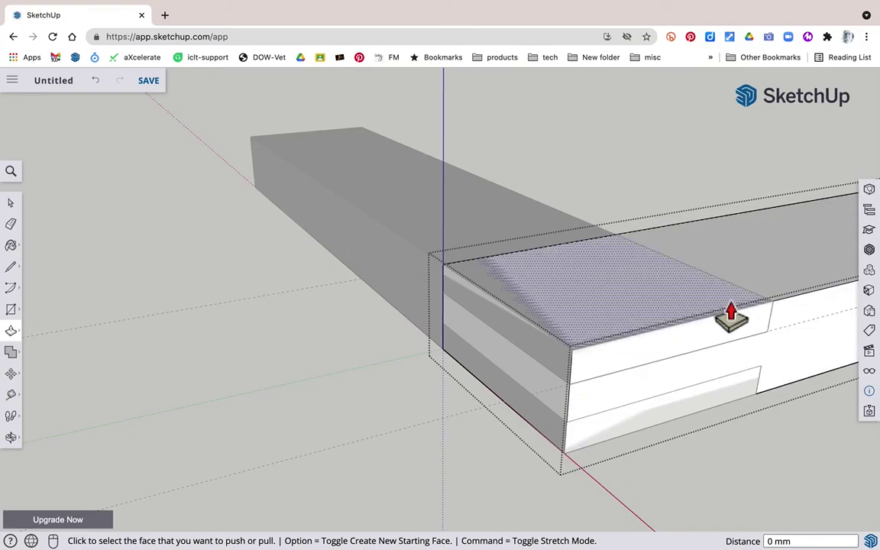
{"action": "left_click", "coordinate": [604, 305]}
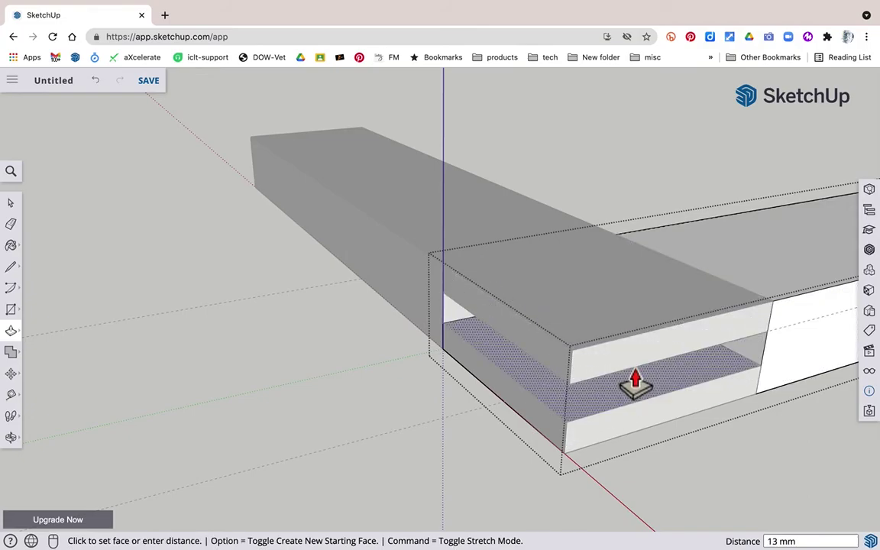
{"action": "left_click", "coordinate": [634, 384]}
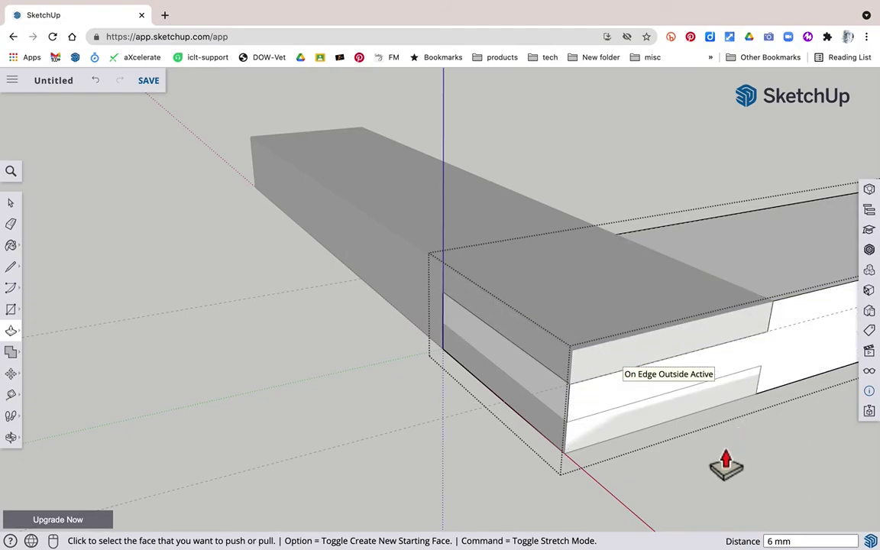
{"action": "middle_click_drag", "start_coordinate": [716, 457], "coordinate": [703, 200]}
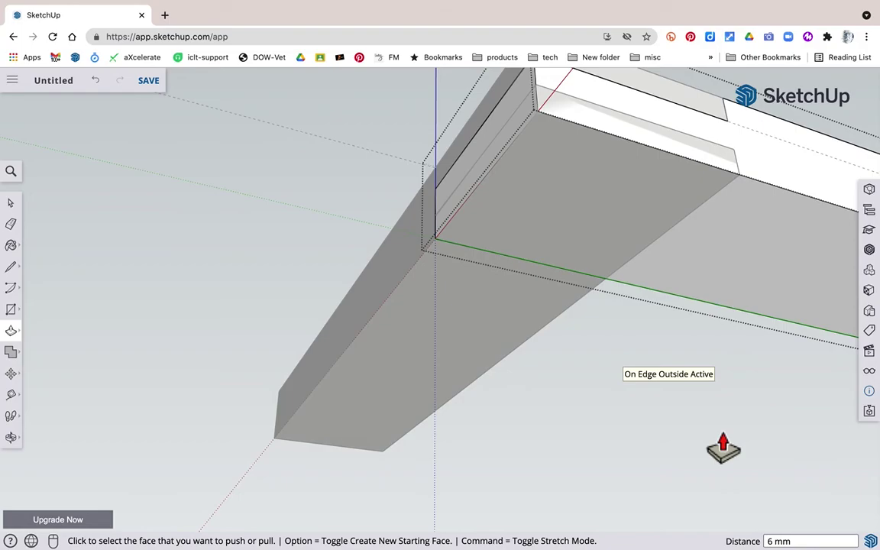
Line off the underside 44 mm from the end and push that face in 6 mm
{"action": "key", "text": "l"}
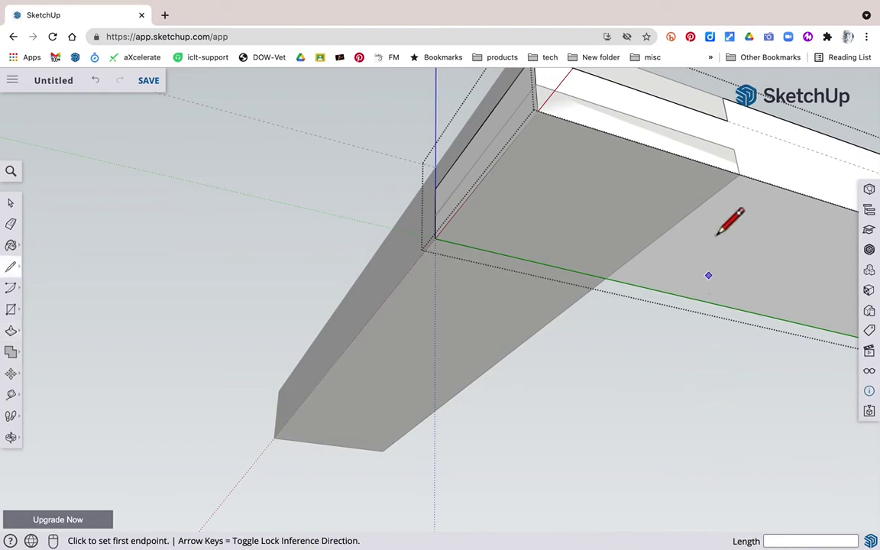
{"action": "left_click", "coordinate": [739, 175]}
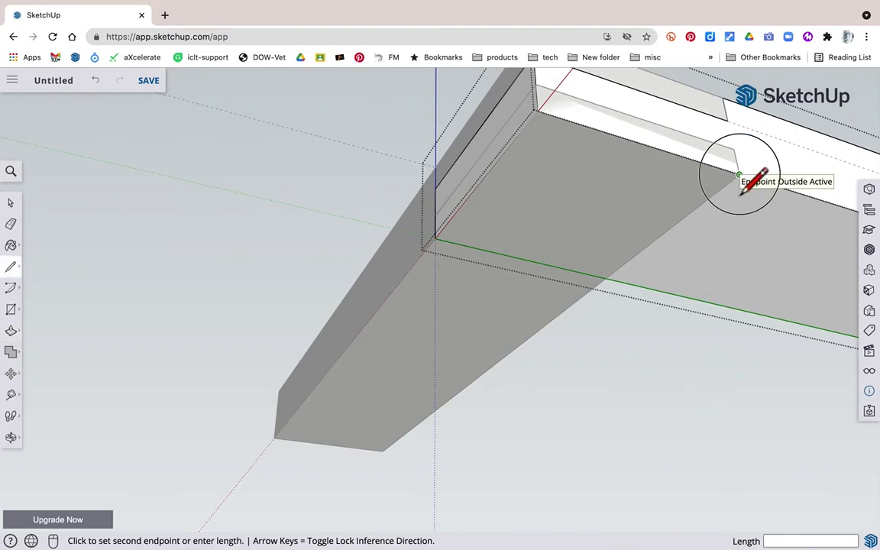
{"action": "left_click", "coordinate": [606, 278]}
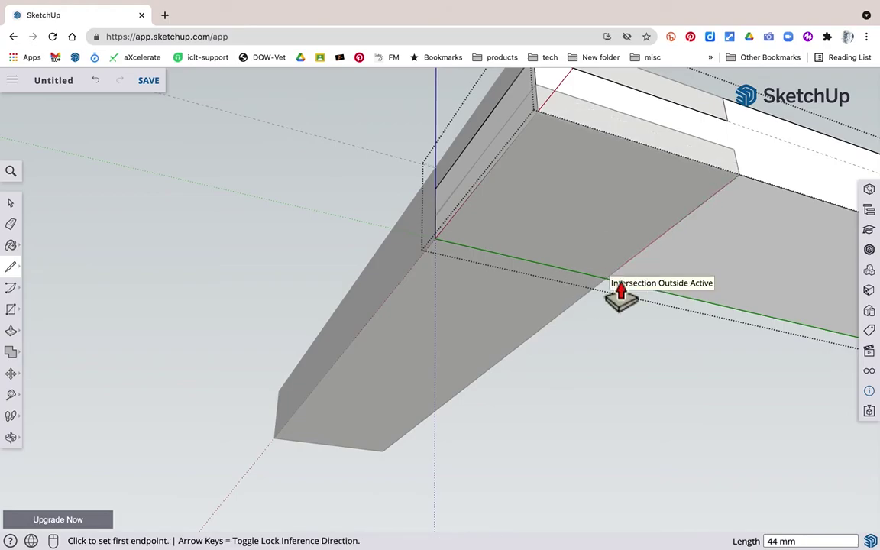
{"action": "key", "text": "p"}
{"action": "left_click", "coordinate": [677, 192]}
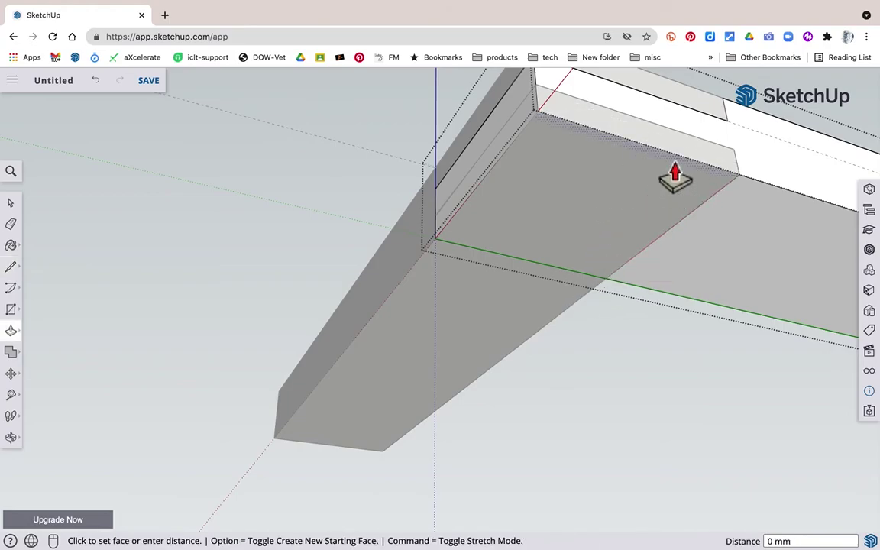
{"action": "left_click", "coordinate": [690, 150]}
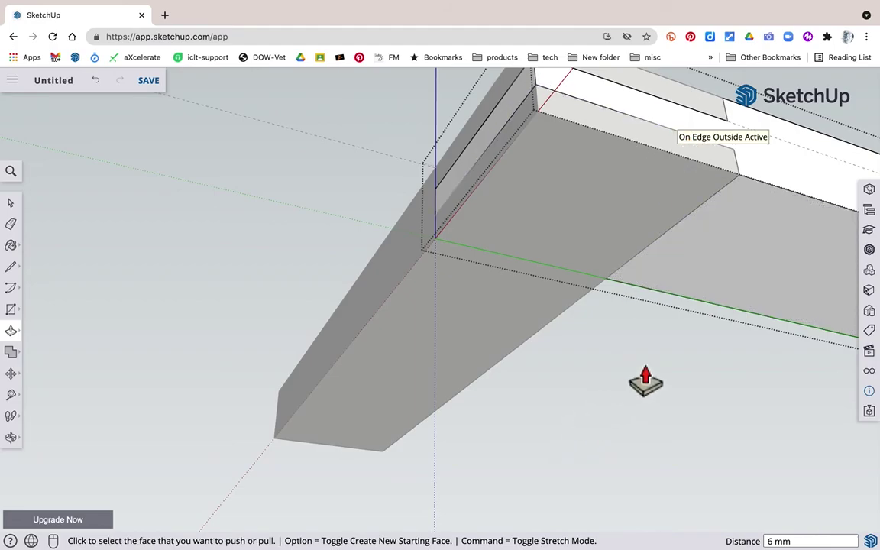
Orbit back to an elevated angled view and close the group being edited
{"action": "key", "text": "o"}
{"action": "left_click_drag", "start_coordinate": [642, 359], "coordinate": [564, 515]}
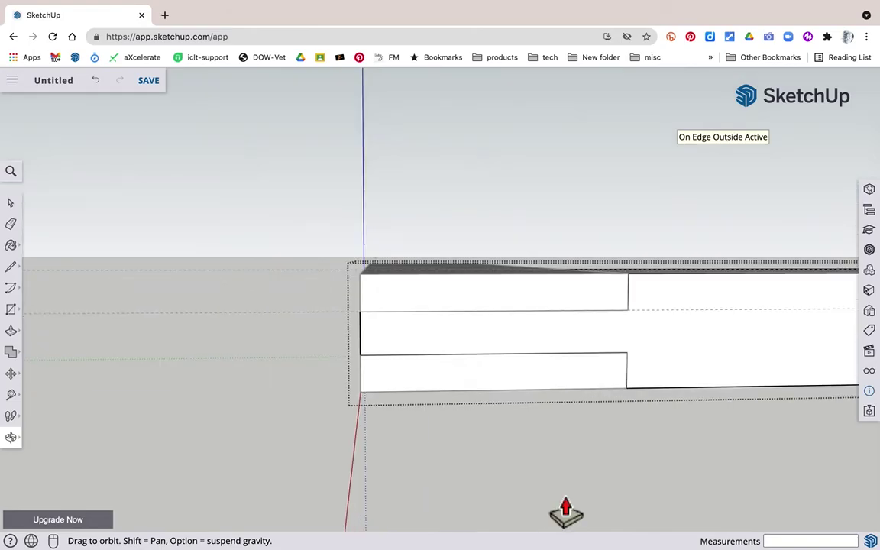
{"action": "key", "text": "p"}
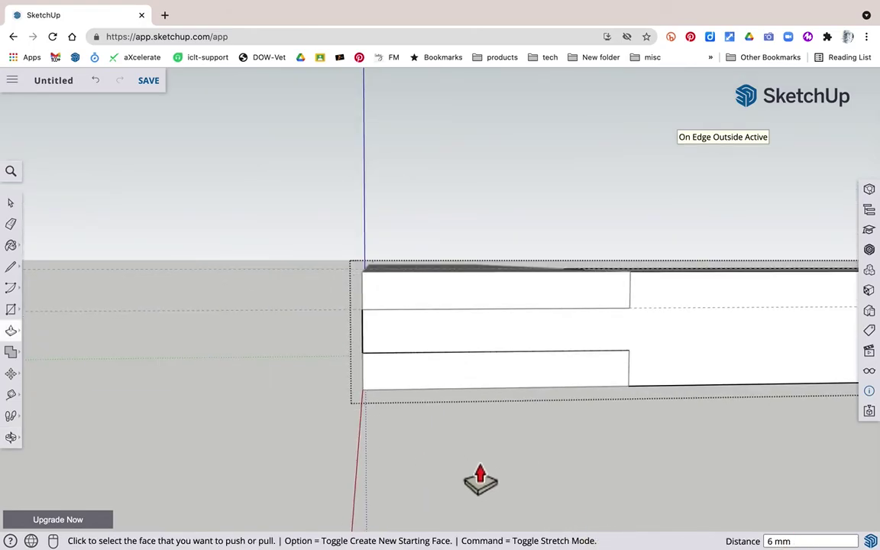
{"action": "middle_click_drag", "start_coordinate": [633, 508], "coordinate": [252, 402]}
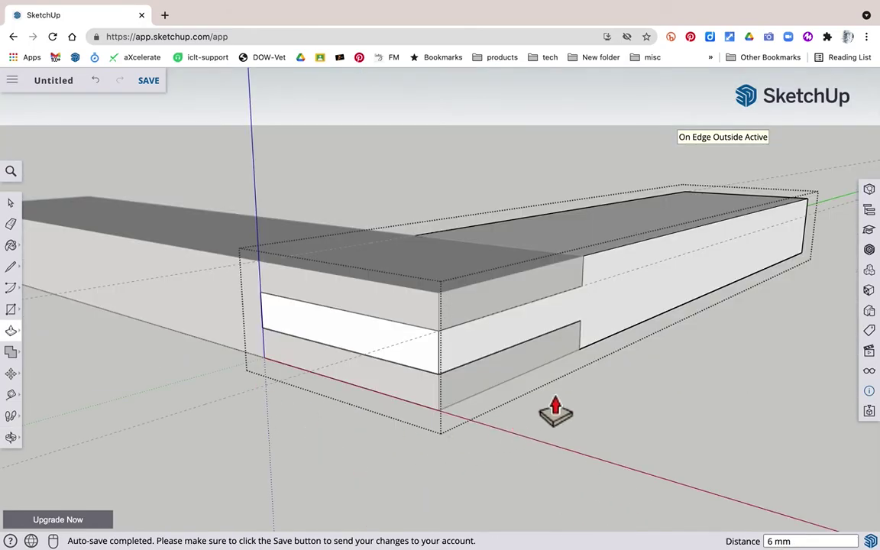
{"action": "scroll", "coordinate": [547, 412], "scroll_direction": "down", "scroll_amount": 2}
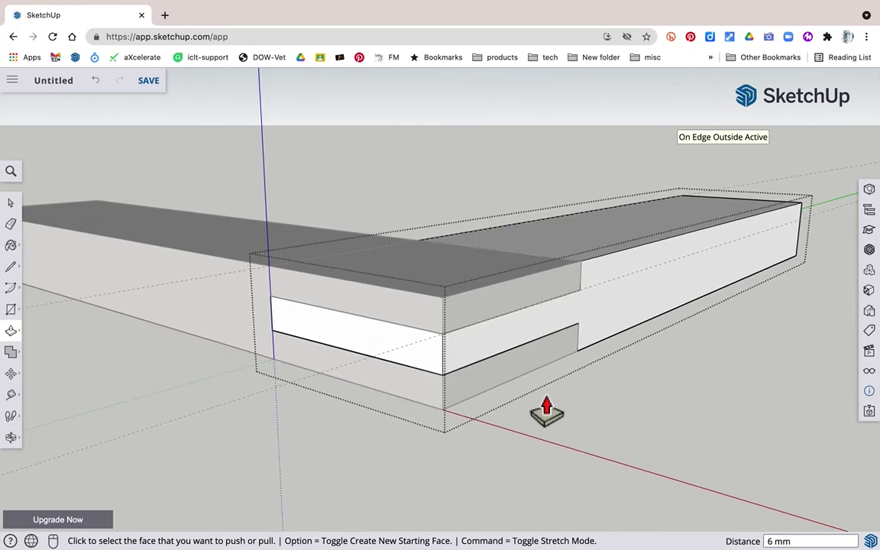
{"action": "key", "text": "space"}
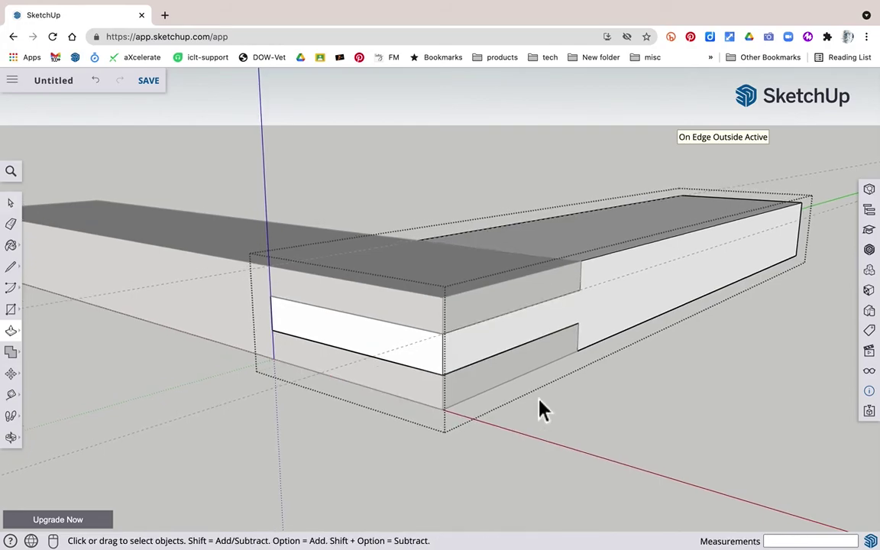
{"action": "left_click", "coordinate": [672, 410]}
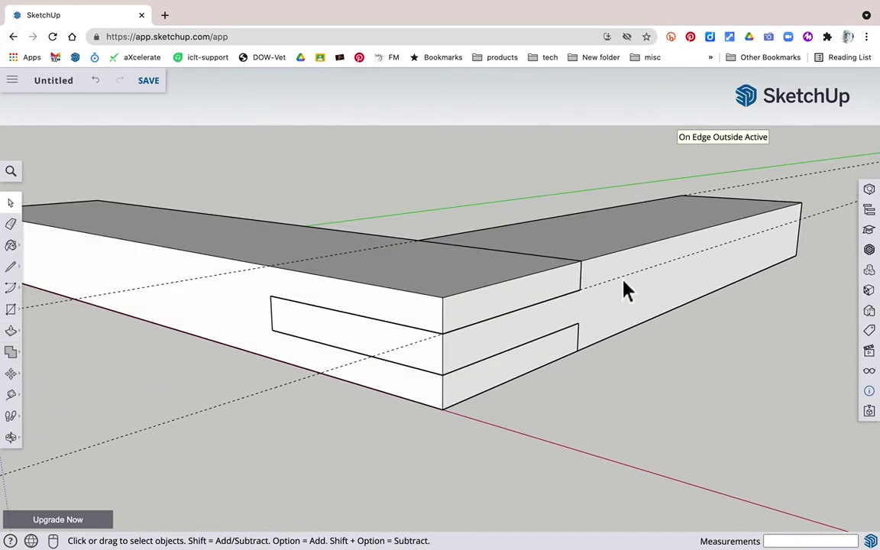
Move the tenon block about 55 mm clear of the slot and orbit to show the separated joint
{"action": "left_click", "coordinate": [619, 269]}
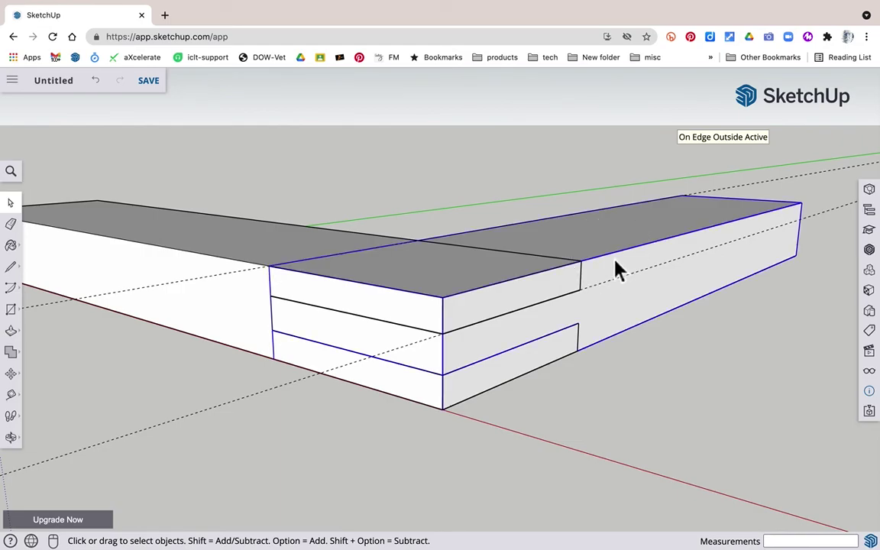
{"action": "key", "text": "m"}
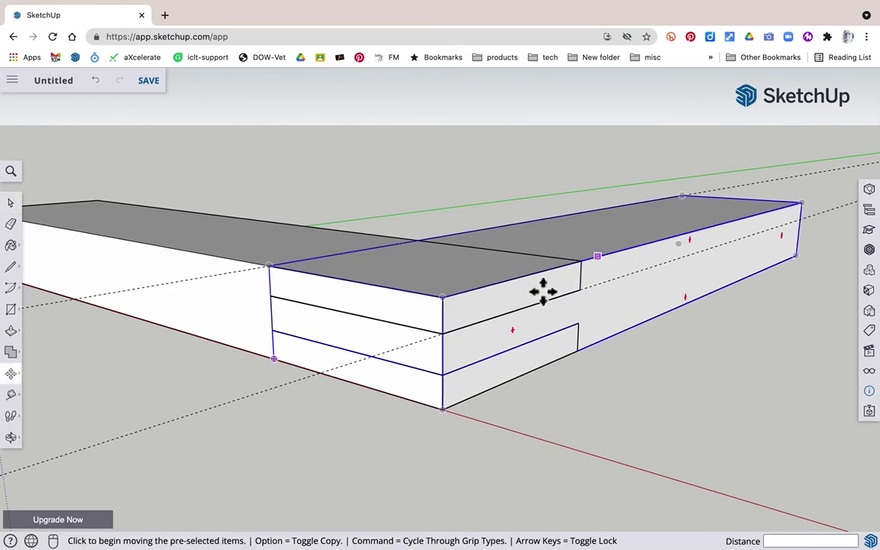
{"action": "left_click", "coordinate": [457, 305]}
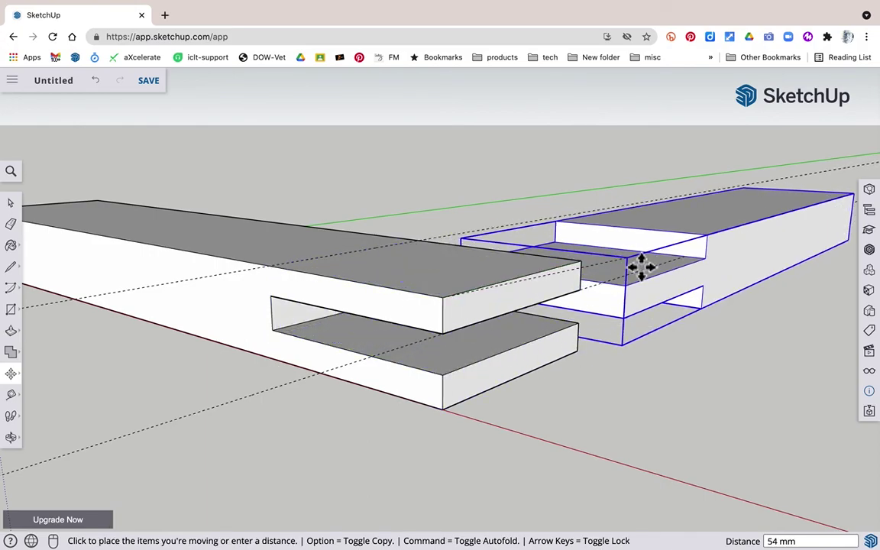
{"action": "left_click", "coordinate": [637, 262]}
{"action": "key", "text": "o"}
{"action": "left_click_drag", "start_coordinate": [632, 468], "coordinate": [736, 506]}
{"action": "key", "text": "m"}
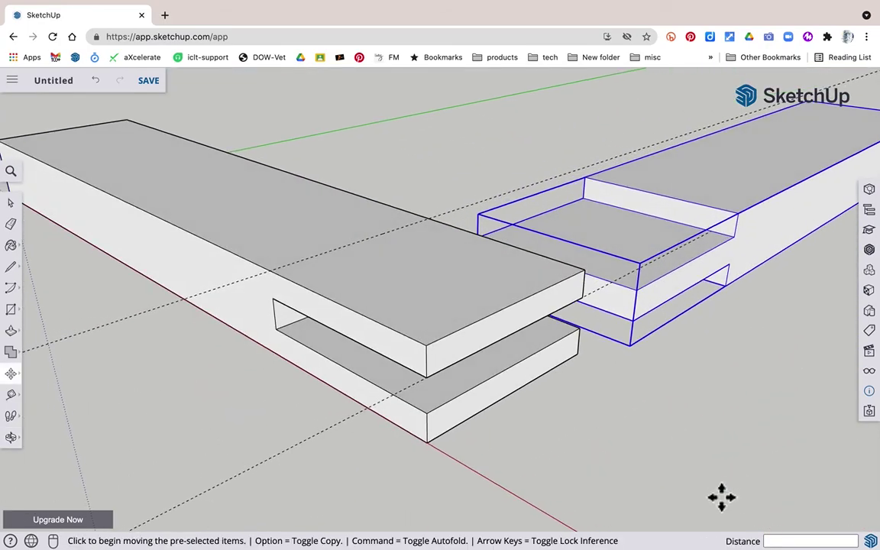